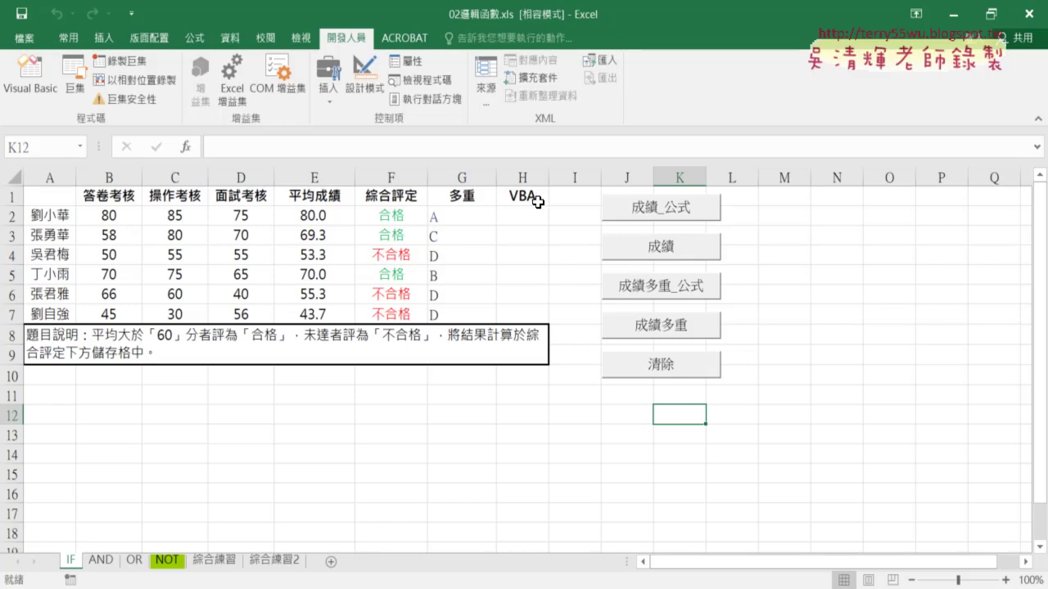
Fill H2:H7 with the pass/fail IF formula using the 成績_公式 button, and mark up the H2 result.
{"action": "left_click", "coordinate": [537, 214]}
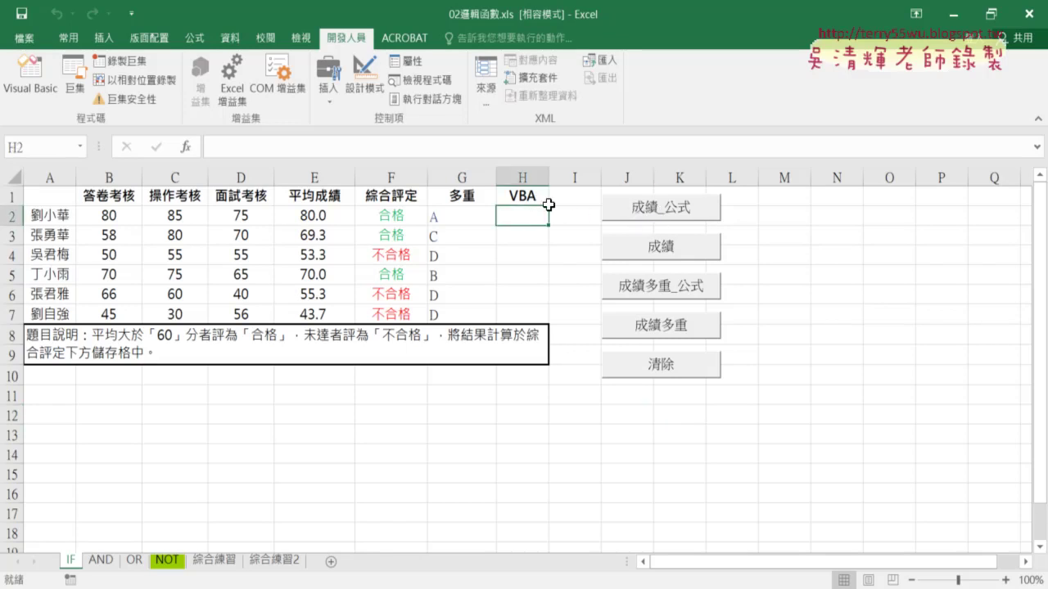
{"action": "left_click", "coordinate": [645, 211]}
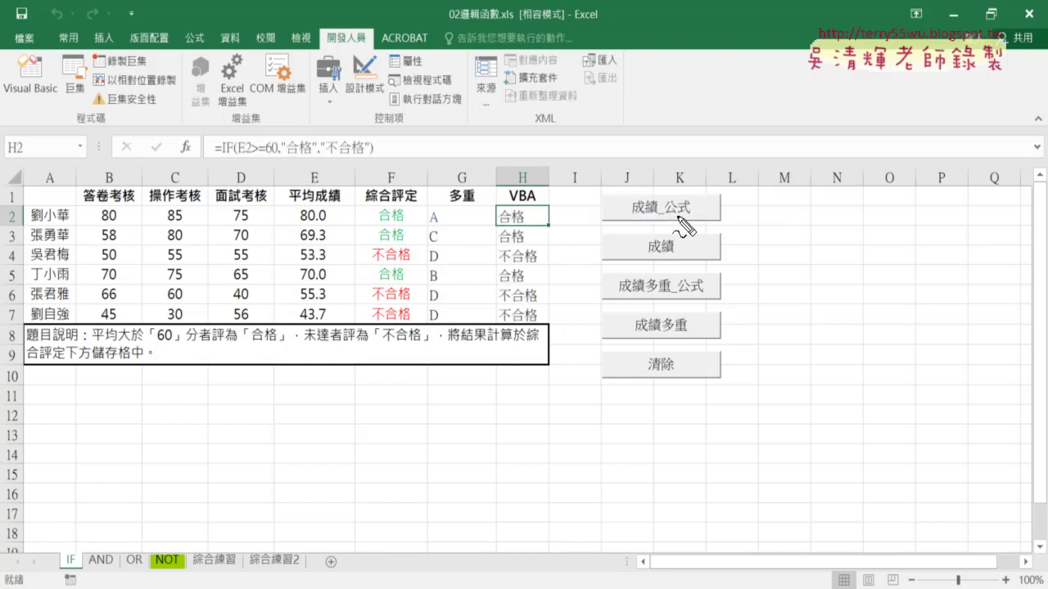
{"action": "mouse_move", "coordinate": [683, 216]}
{"action": "left_mouse_down"}
{"action": "mouse_move", "coordinate": [542, 210]}
{"action": "mouse_move", "coordinate": [563, 214]}
{"action": "left_mouse_up"}
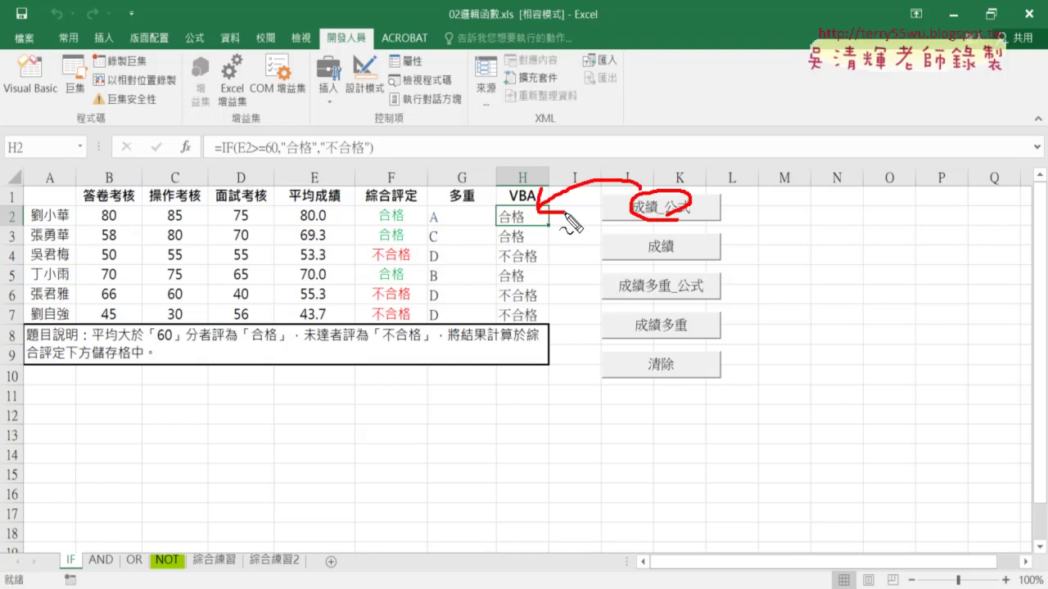
{"action": "left_click_drag", "start_coordinate": [220, 153], "coordinate": [364, 161]}
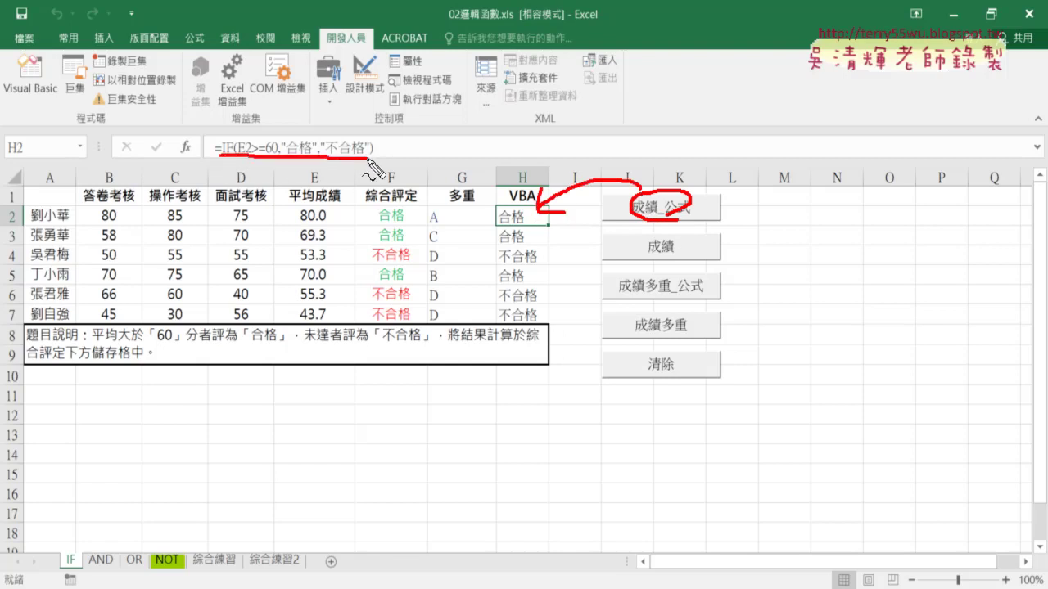
{"action": "mouse_move", "coordinate": [378, 214]}
{"action": "left_mouse_down"}
{"action": "mouse_move", "coordinate": [417, 212]}
{"action": "mouse_move", "coordinate": [386, 219]}
{"action": "left_mouse_up"}
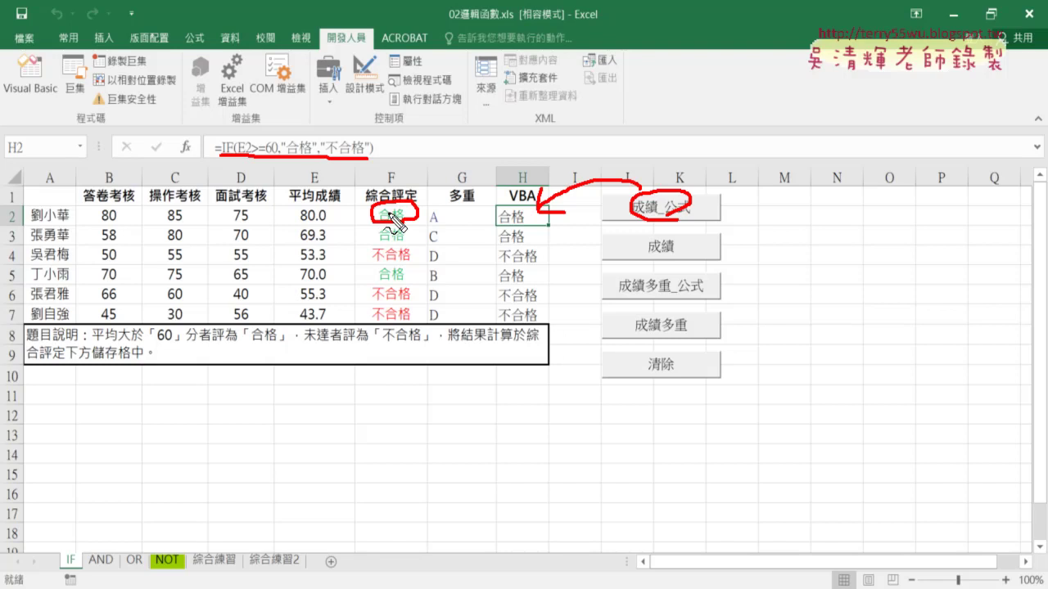
{"action": "left_click_drag", "start_coordinate": [534, 229], "coordinate": [501, 231]}
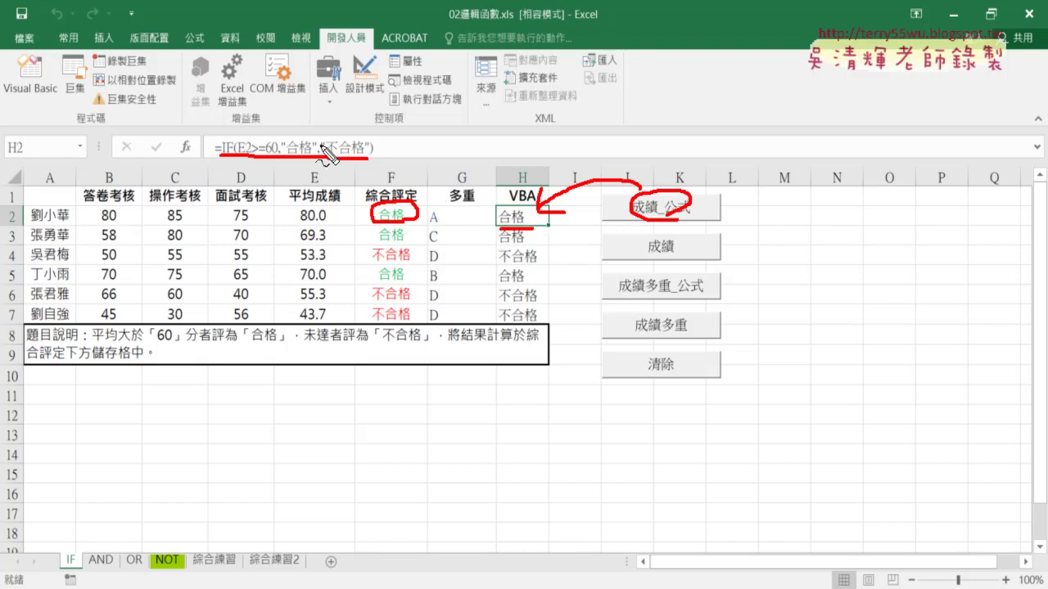
Annotate the IF formula's separators and E2 reference, then rewrite H2:H7 as plain 合格/不合格 values.
{"action": "left_click", "coordinate": [280, 149]}
{"action": "left_click", "coordinate": [314, 149]}
{"action": "left_click_drag", "start_coordinate": [244, 138], "coordinate": [255, 155]}
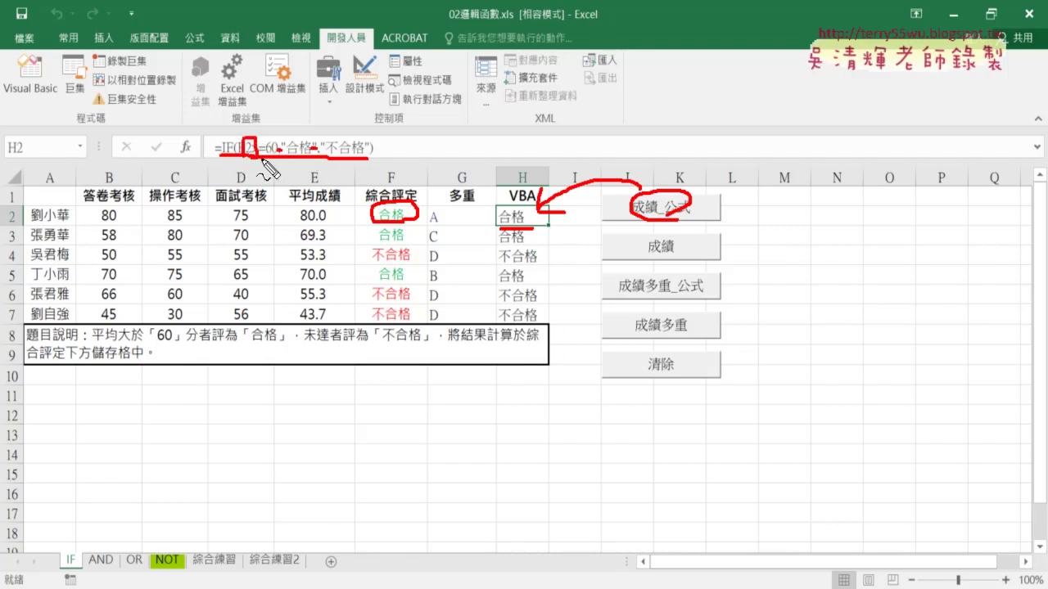
{"action": "key", "text": "Escape"}
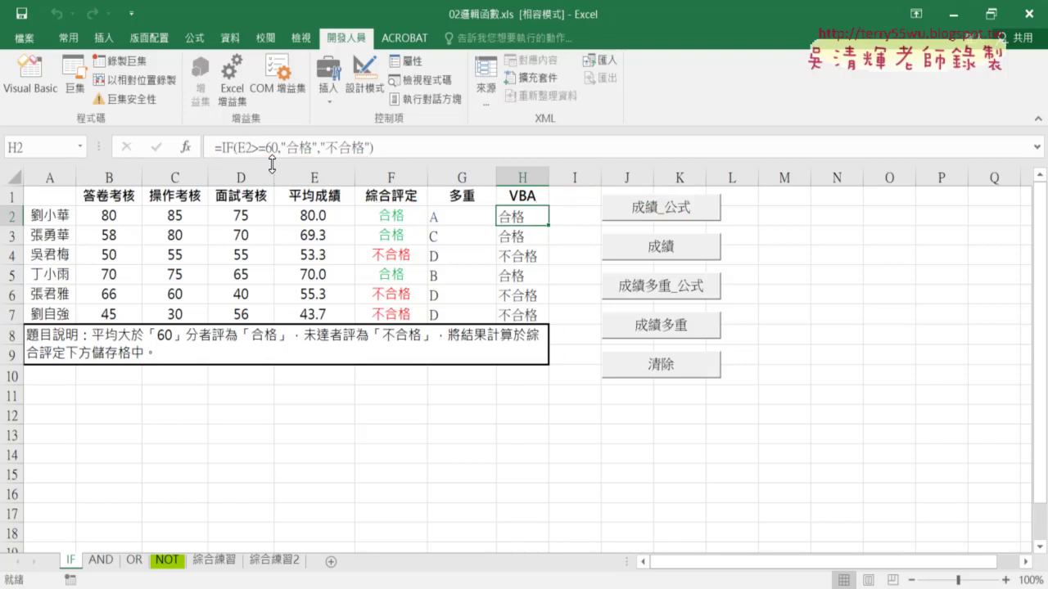
{"action": "left_click", "coordinate": [638, 254]}
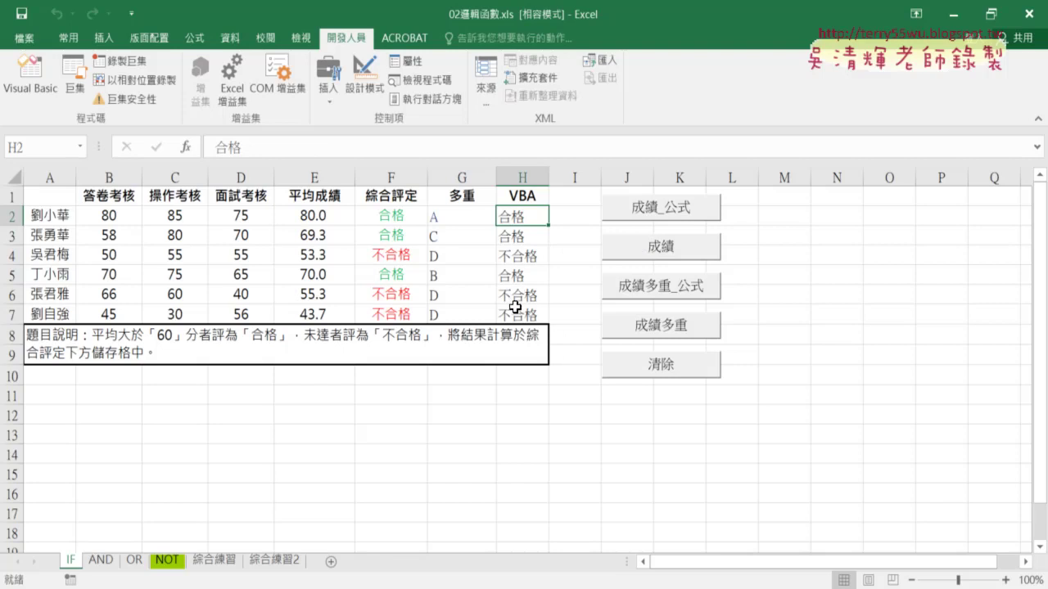
Fill H2:H7 with nested-IF letter grades via 成績多重_公式 and 成績多重, compare with G2, then clear them.
{"action": "left_click", "coordinate": [645, 293]}
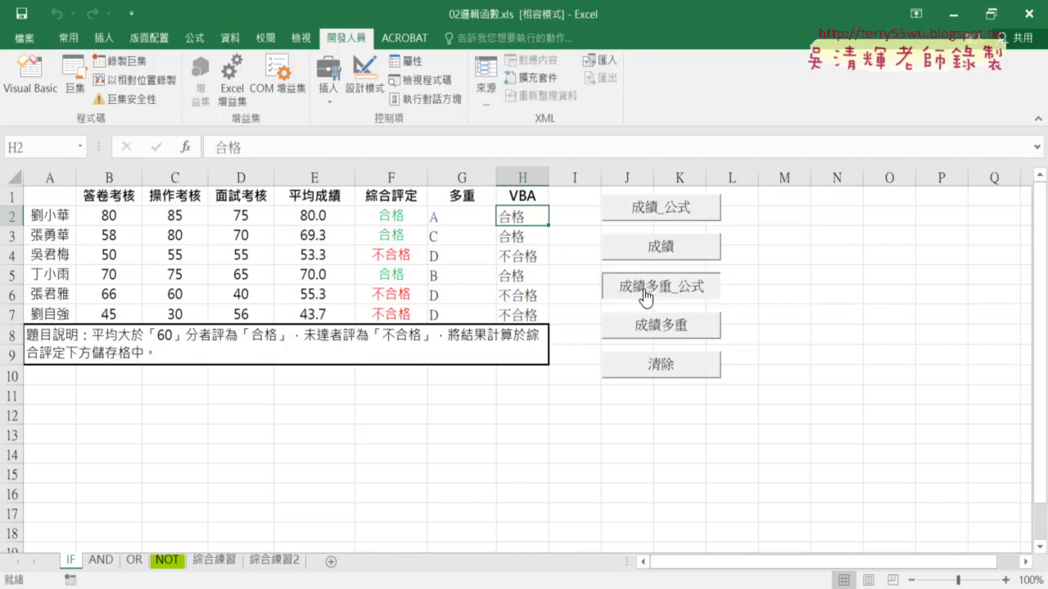
{"action": "left_click", "coordinate": [442, 220]}
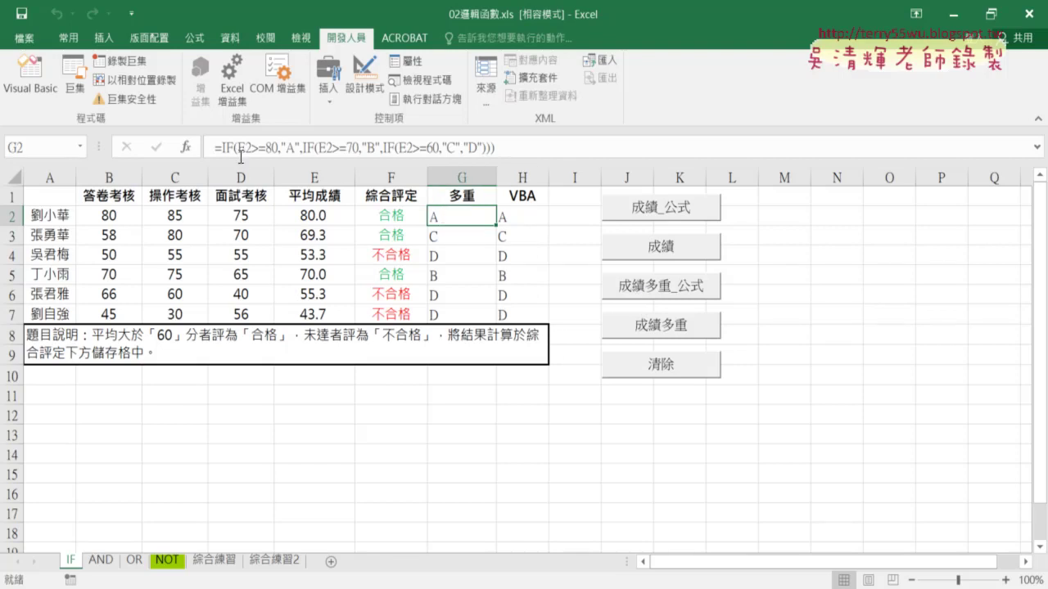
{"action": "left_click", "coordinate": [525, 223]}
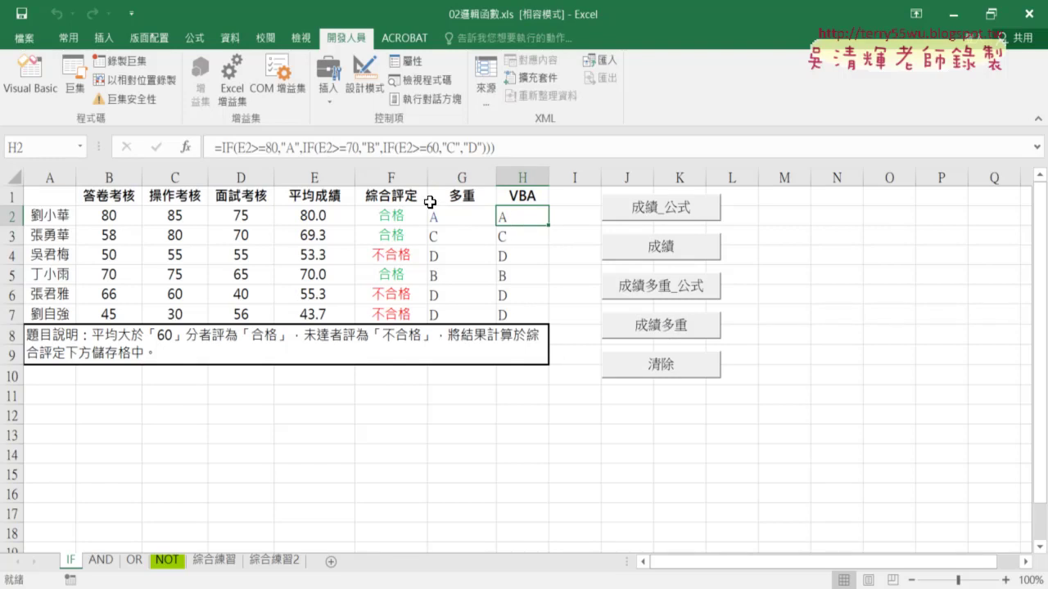
{"action": "left_click", "coordinate": [674, 331]}
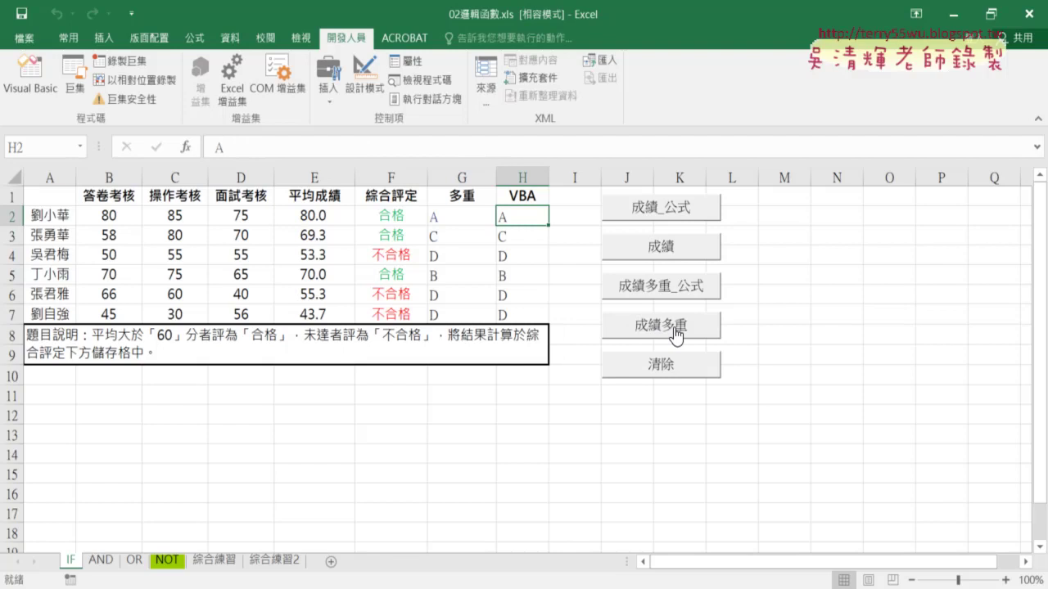
{"action": "left_click", "coordinate": [675, 371]}
Refill H2:H7 with the pass/fail IF formula, then open the Visual Basic editor from the Developer tab.
{"action": "left_click", "coordinate": [667, 214]}
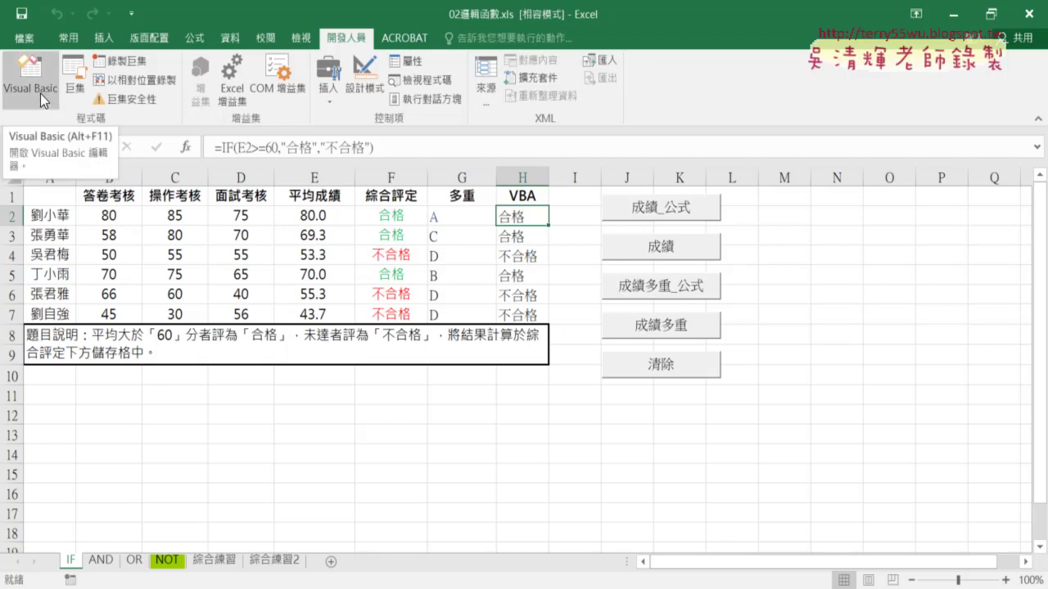
{"action": "mouse_move", "coordinate": [358, 64]}
{"action": "left_mouse_down"}
{"action": "mouse_move", "coordinate": [319, 59]}
{"action": "mouse_move", "coordinate": [360, 57]}
{"action": "left_mouse_up"}
{"action": "mouse_move", "coordinate": [49, 59]}
{"action": "left_mouse_down"}
{"action": "mouse_move", "coordinate": [16, 106]}
{"action": "mouse_move", "coordinate": [51, 65]}
{"action": "left_mouse_up"}
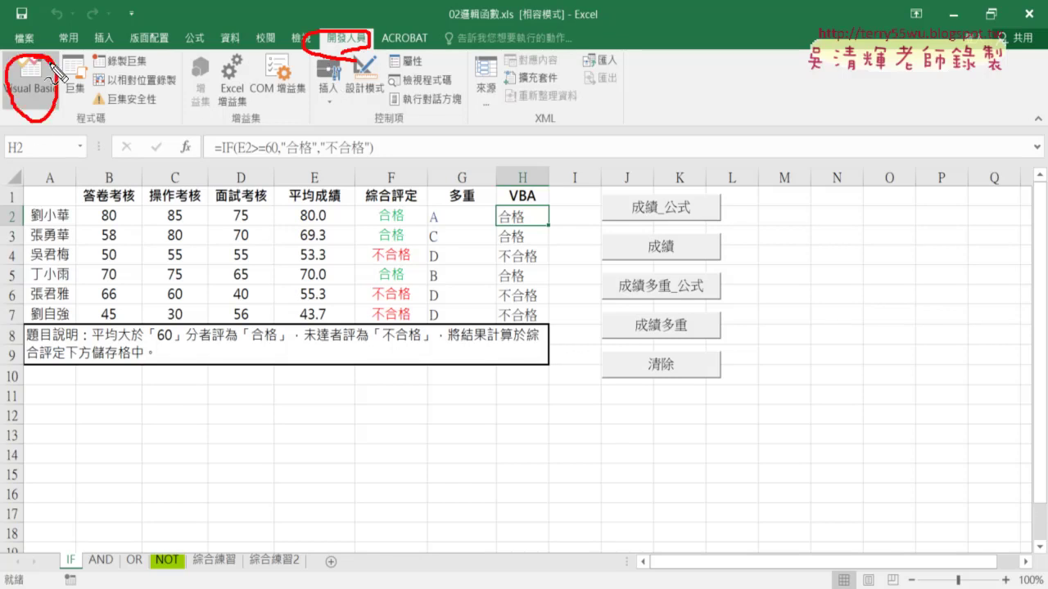
{"action": "key", "text": "Escape"}
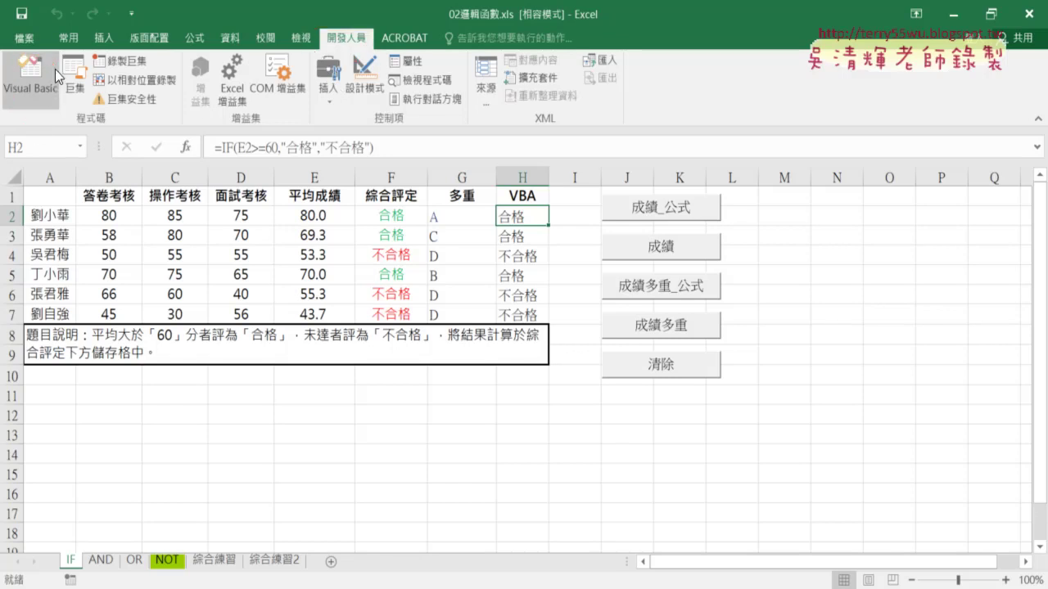
{"action": "left_click", "coordinate": [31, 89]}
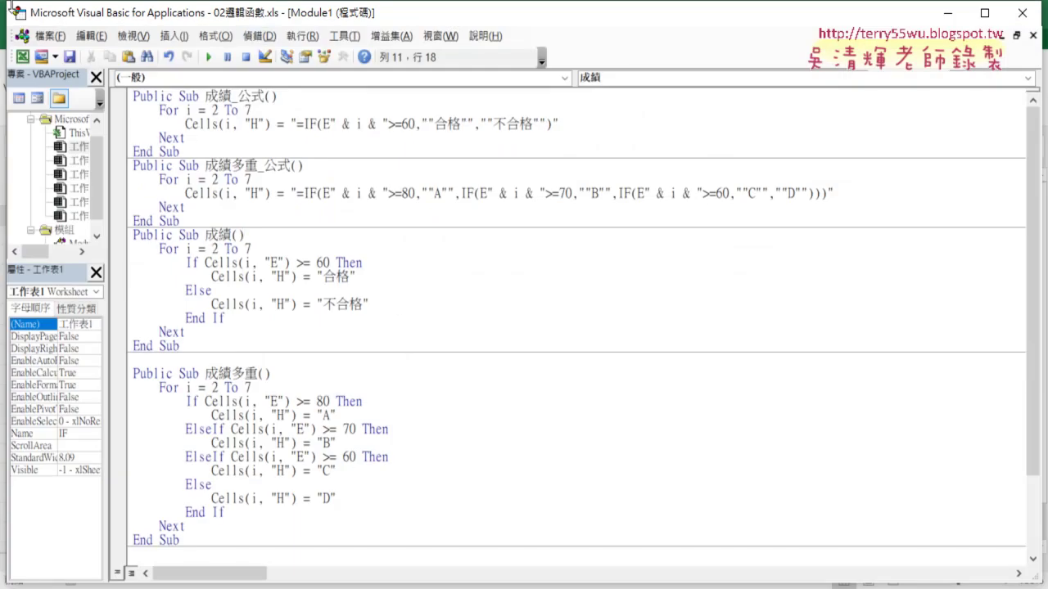
Resize the editor window and copy the macro name 成績_公式 from Module1's code.
{"action": "double_click", "coordinate": [246, 13]}
{"action": "left_click_drag", "start_coordinate": [198, 110], "coordinate": [148, 49]}
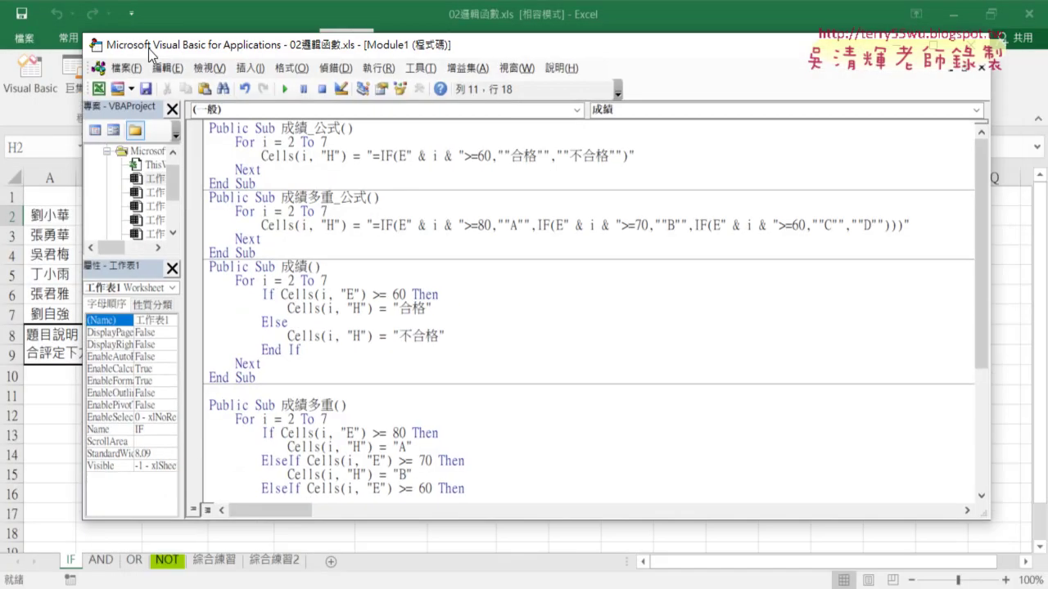
{"action": "left_click_drag", "start_coordinate": [260, 195], "coordinate": [287, 196]}
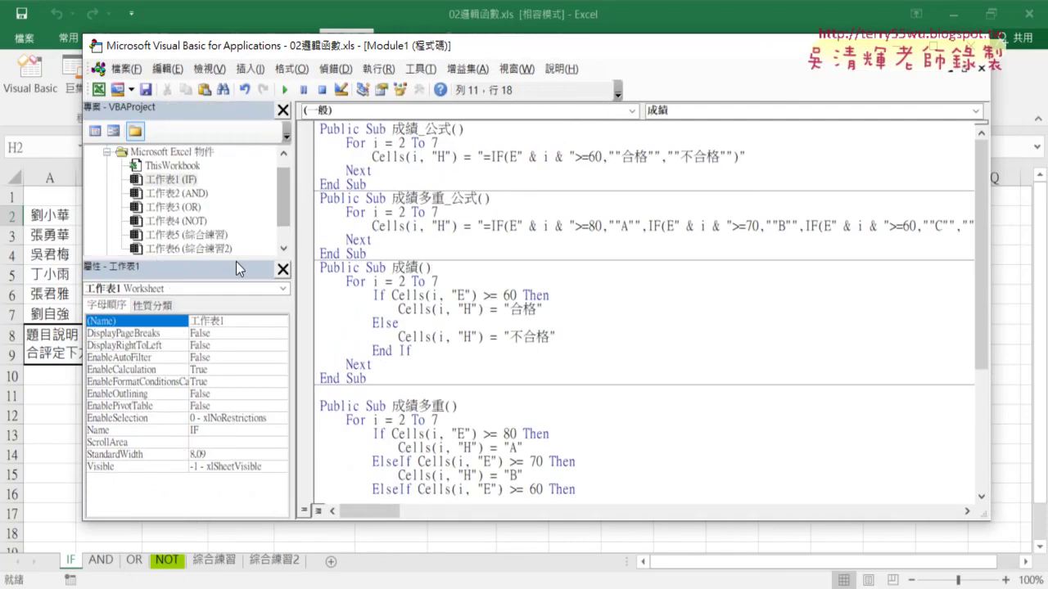
{"action": "left_click_drag", "start_coordinate": [235, 261], "coordinate": [236, 324]}
{"action": "left_click", "coordinate": [163, 293]}
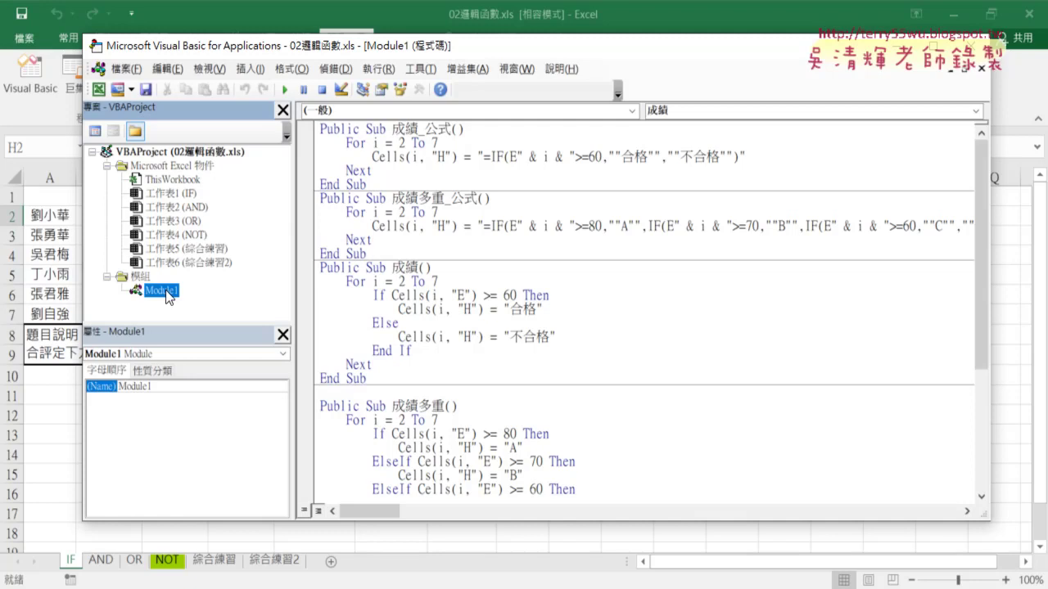
{"action": "left_click_drag", "start_coordinate": [451, 130], "coordinate": [392, 129]}
{"action": "right_click", "coordinate": [422, 129]}
{"action": "left_click", "coordinate": [446, 157]}
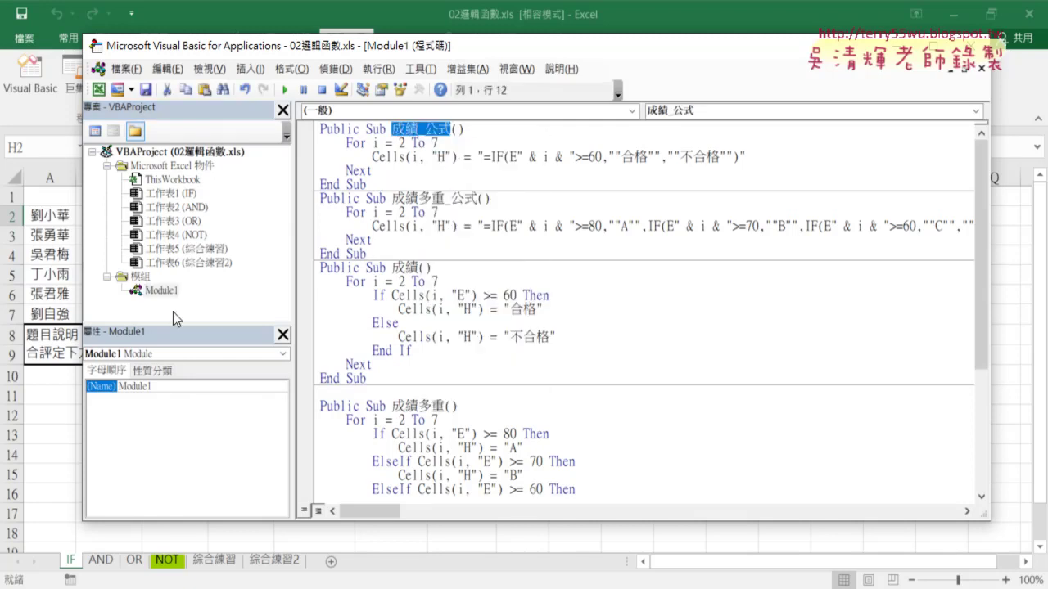
Remove Module1 from the project without exporting it.
{"action": "left_click", "coordinate": [163, 291]}
{"action": "right_click", "coordinate": [166, 291]}
{"action": "left_click", "coordinate": [228, 416]}
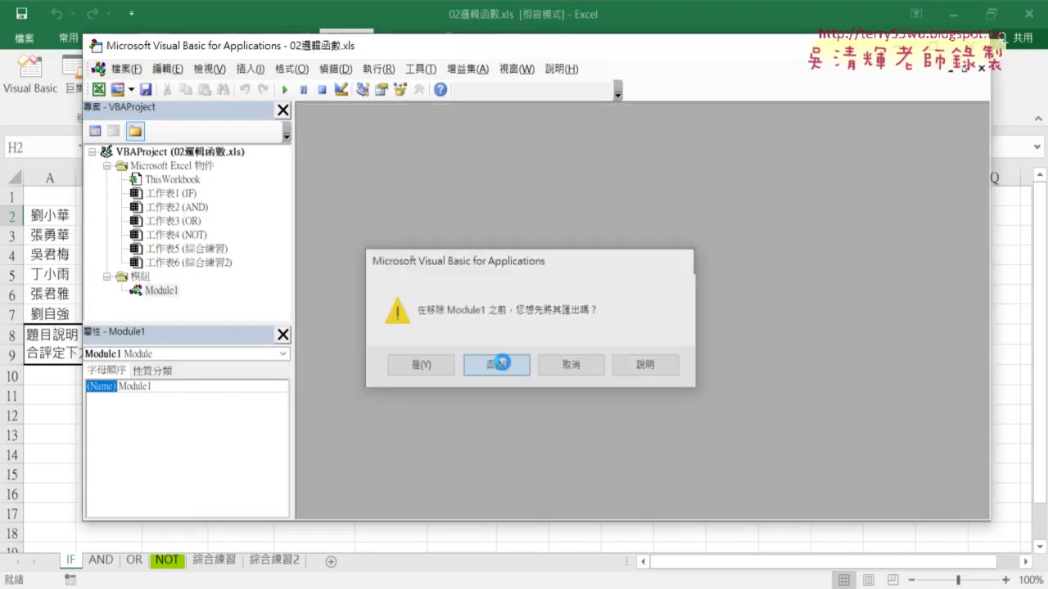
{"action": "left_click", "coordinate": [499, 360]}
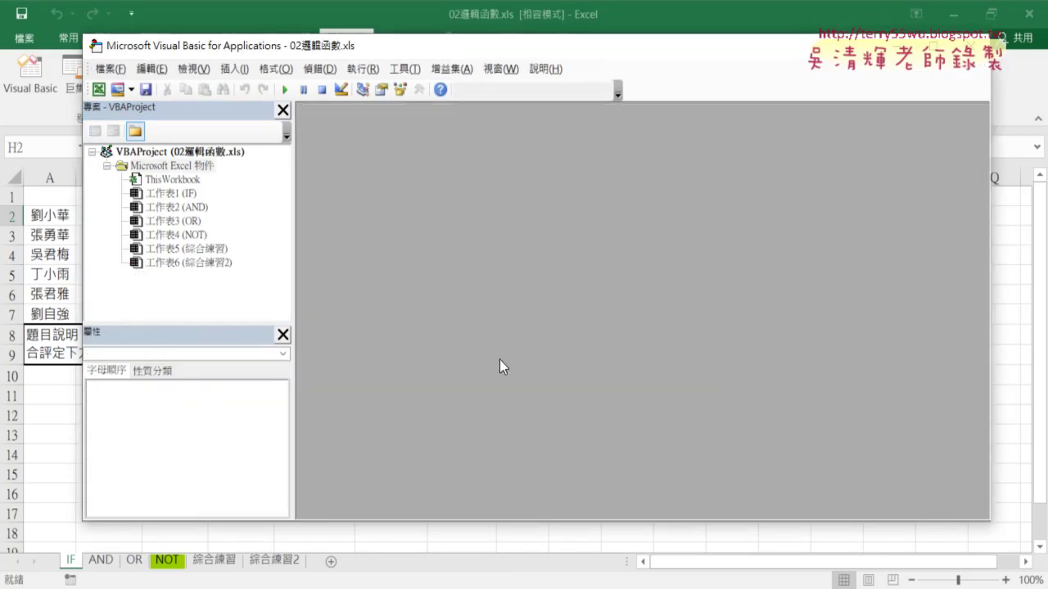
Insert a new module and add a Public Sub procedure named 成績_公式 to it.
{"action": "right_click", "coordinate": [197, 236]}
{"action": "mouse_move", "coordinate": [240, 307]}
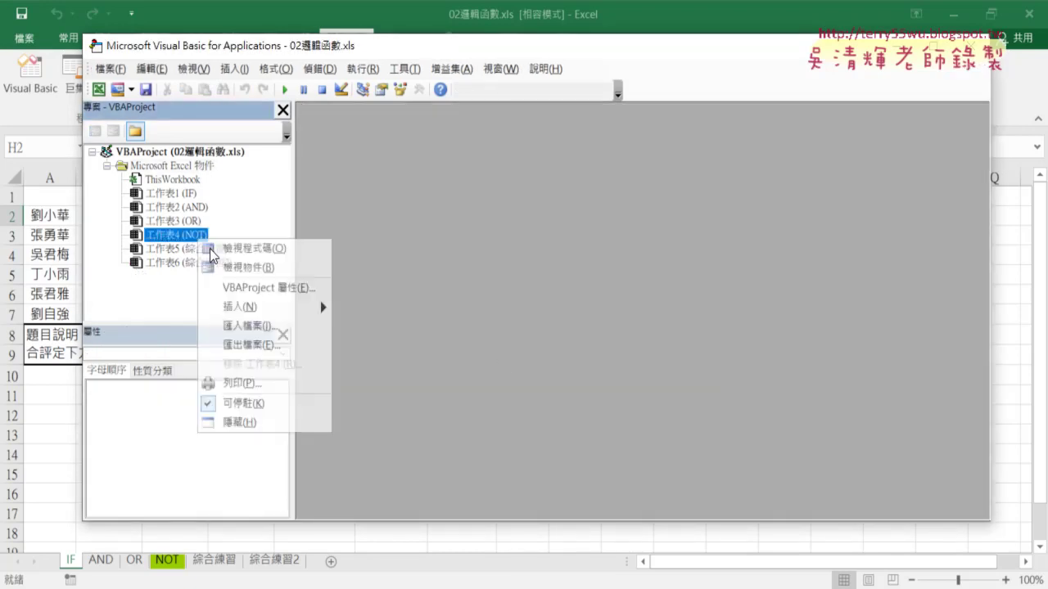
{"action": "left_click", "coordinate": [353, 329]}
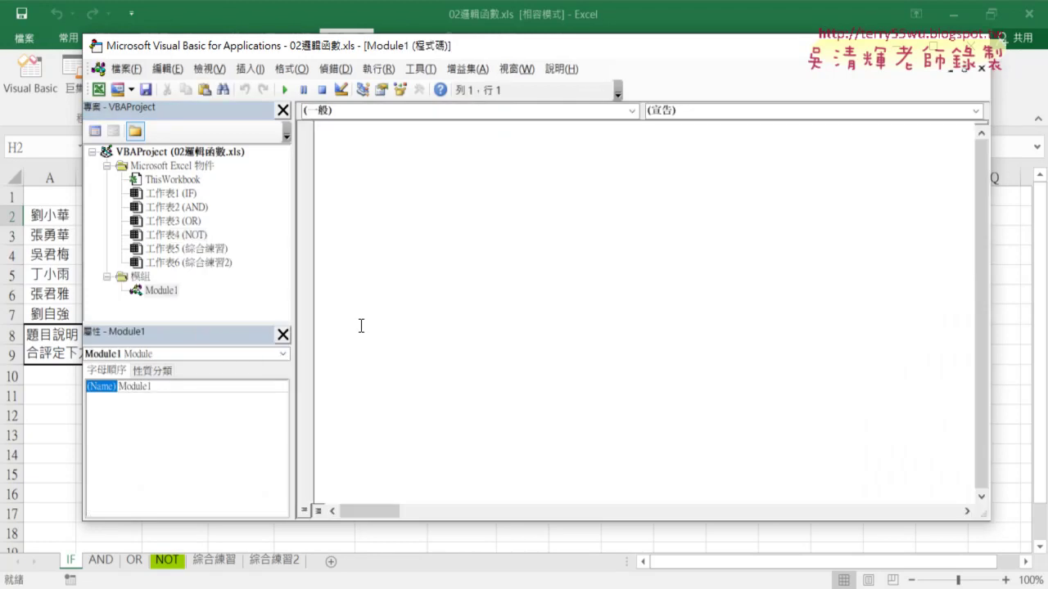
{"action": "left_click", "coordinate": [250, 69]}
{"action": "left_click", "coordinate": [270, 87]}
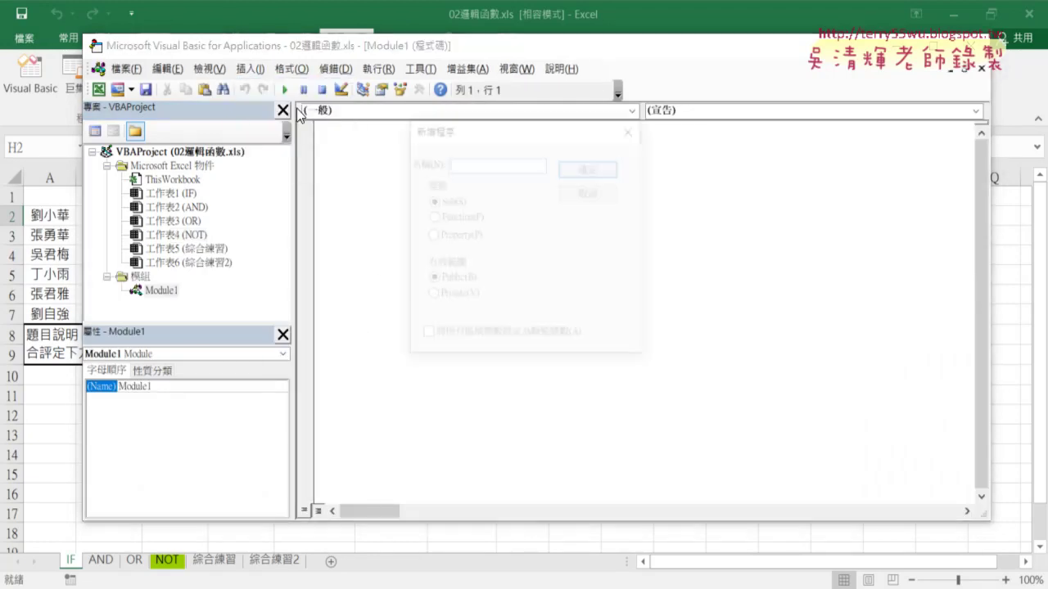
{"action": "right_click", "coordinate": [482, 163]}
{"action": "left_click", "coordinate": [528, 233]}
{"action": "type", "text": "成績_公式"}
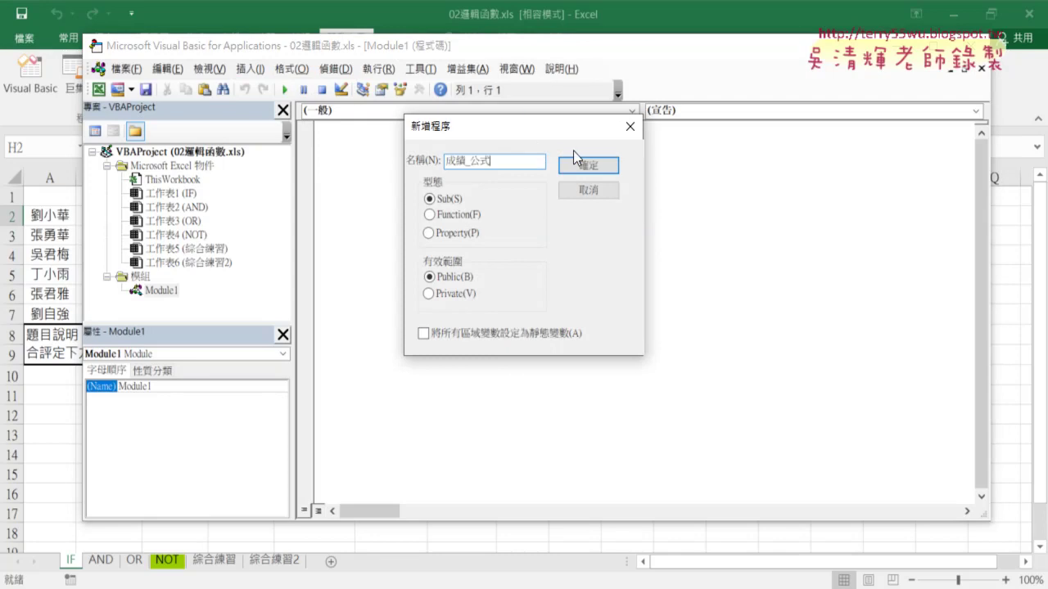
{"action": "left_click", "coordinate": [589, 167]}
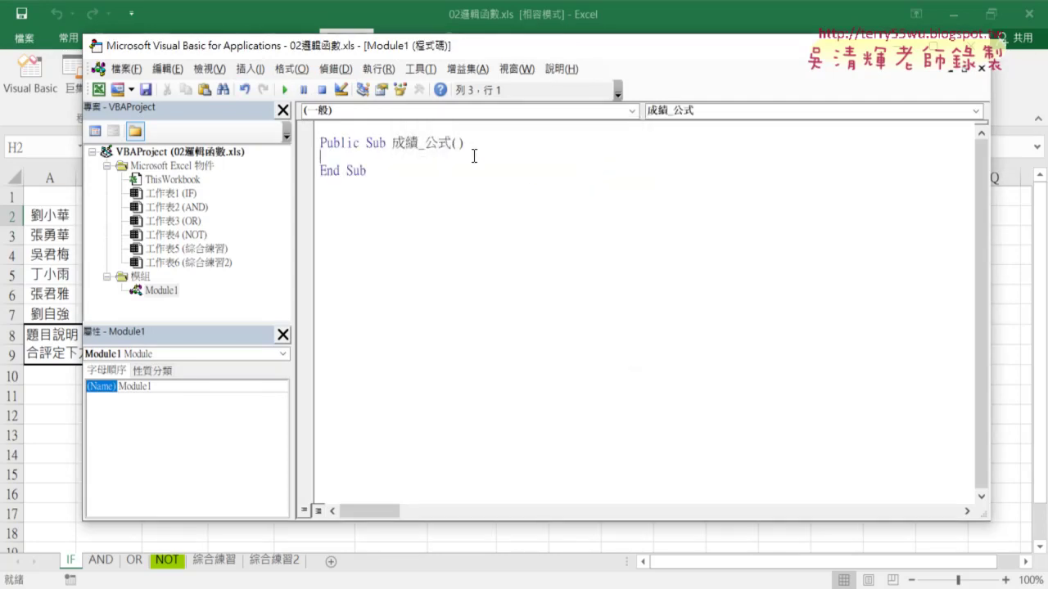
Write a For i = 2 To 7 … Next loop in 成績_公式 that sets Cells(i, "H") = "".
{"action": "left_click_drag", "start_coordinate": [989, 259], "coordinate": [589, 259]}
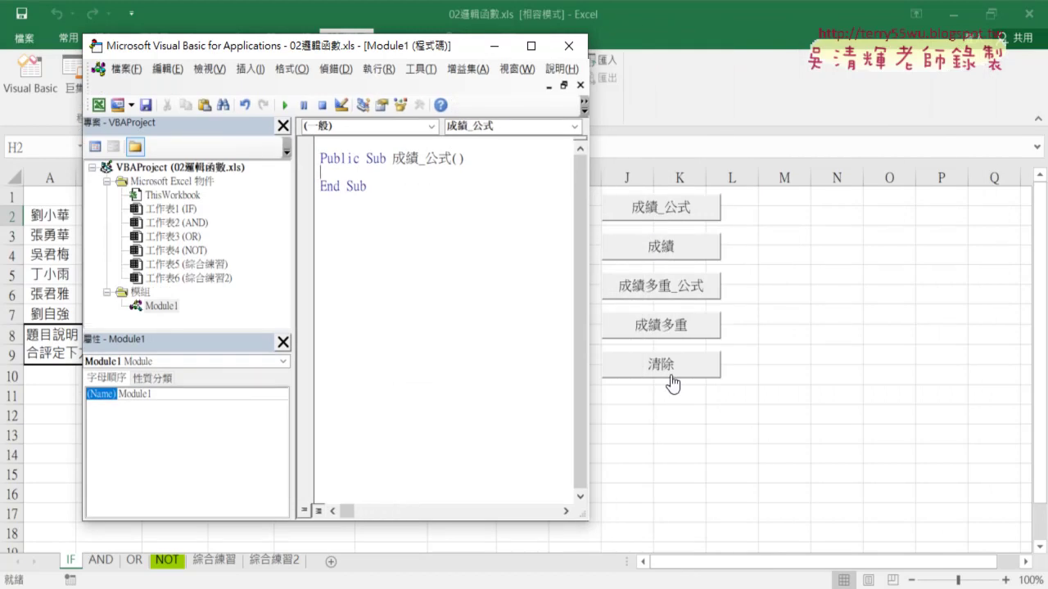
{"action": "mouse_move", "coordinate": [431, 53]}
{"action": "left_mouse_down"}
{"action": "mouse_move", "coordinate": [878, 59]}
{"action": "mouse_move", "coordinate": [888, 72]}
{"action": "left_mouse_up"}
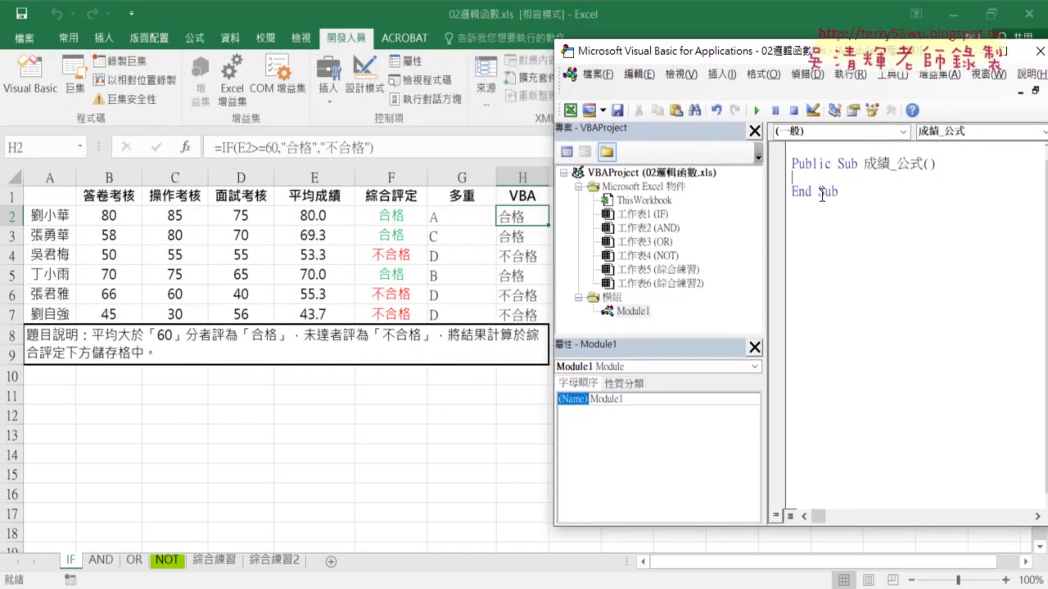
{"action": "key", "text": "Tab"}
{"action": "left_click_drag", "start_coordinate": [762, 199], "coordinate": [688, 217]}
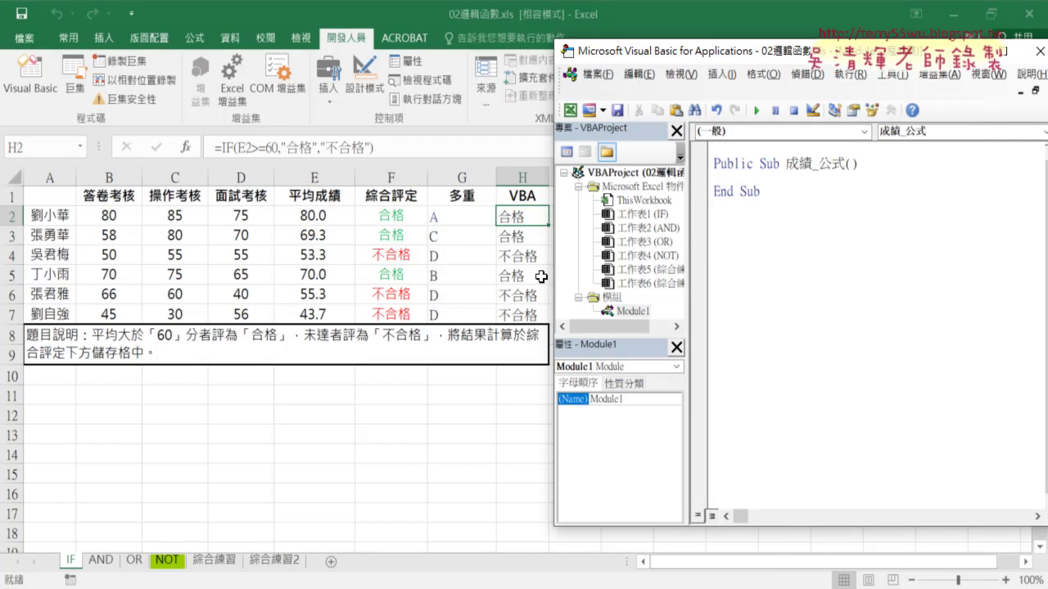
{"action": "type", "text": "f"}
{"action": "type", "text": "to 7"}
{"action": "key", "text": "Return"}
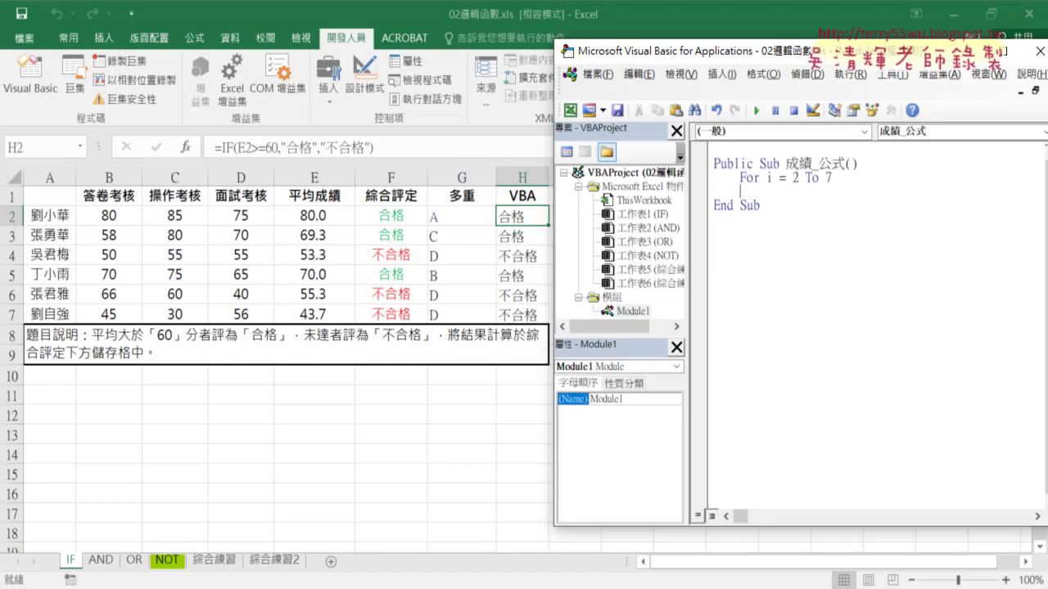
{"action": "key", "text": "Return"}
{"action": "type", "text": "Next"}
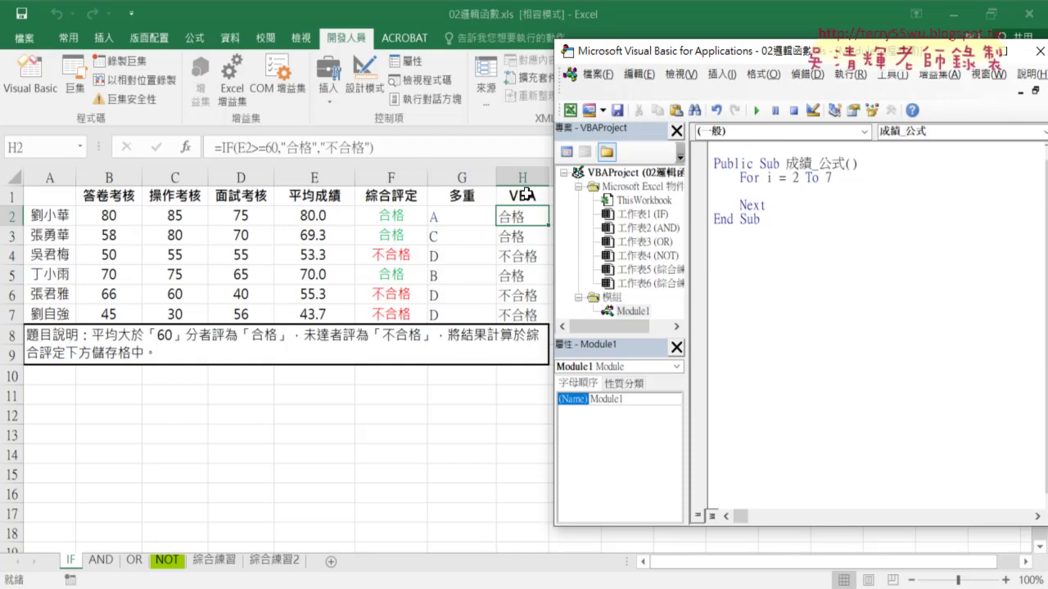
{"action": "type", "text": "cells"}
{"action": "type", "text": "(i,\"H\""}
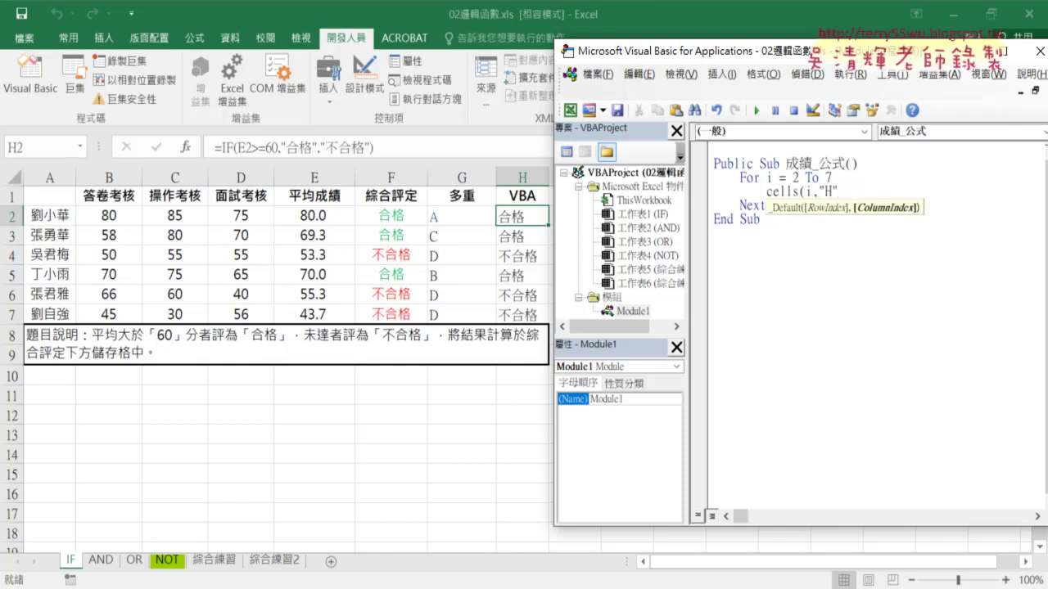
{"action": "type", "text": ")=\""}
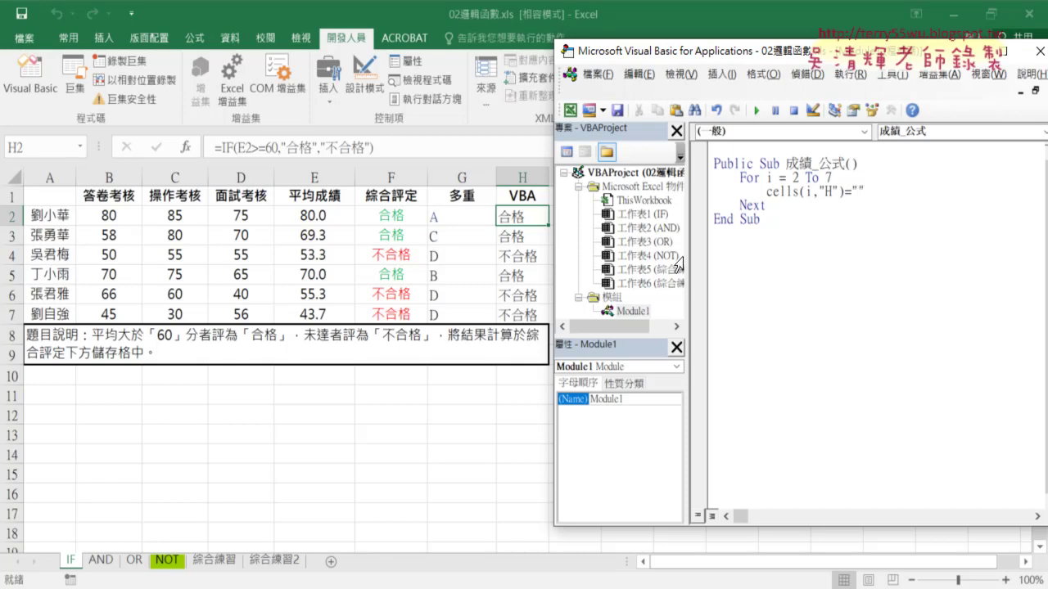
{"action": "left_click", "coordinate": [874, 284]}
Copy F2's formula =IF(E2>=60,"合格","不合格") from the formula bar.
{"action": "left_click", "coordinate": [399, 219]}
{"action": "left_click", "coordinate": [398, 219]}
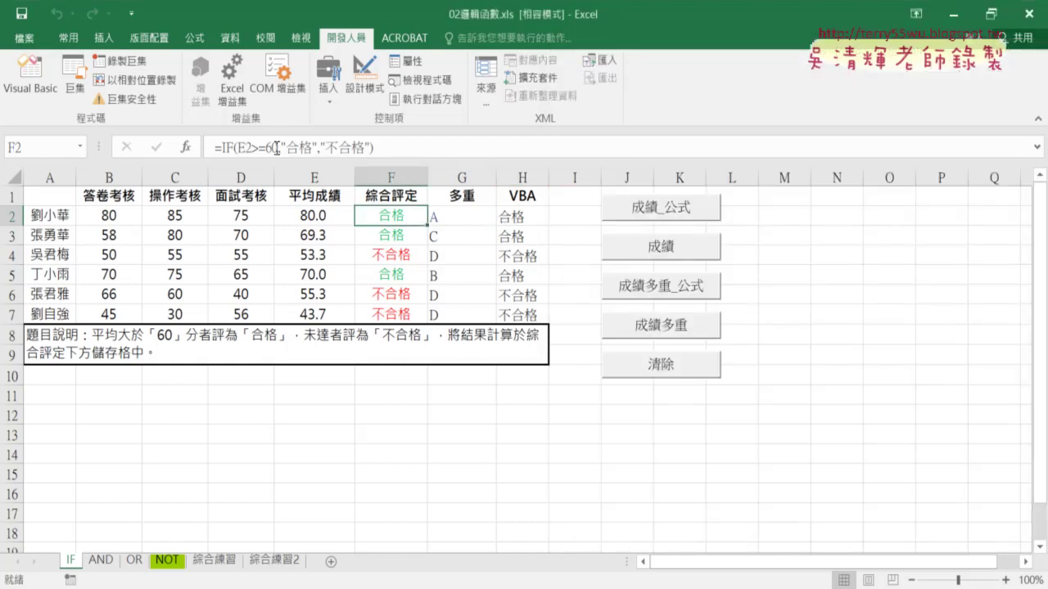
{"action": "left_click", "coordinate": [372, 148]}
{"action": "left_click_drag", "start_coordinate": [373, 147], "coordinate": [214, 147]}
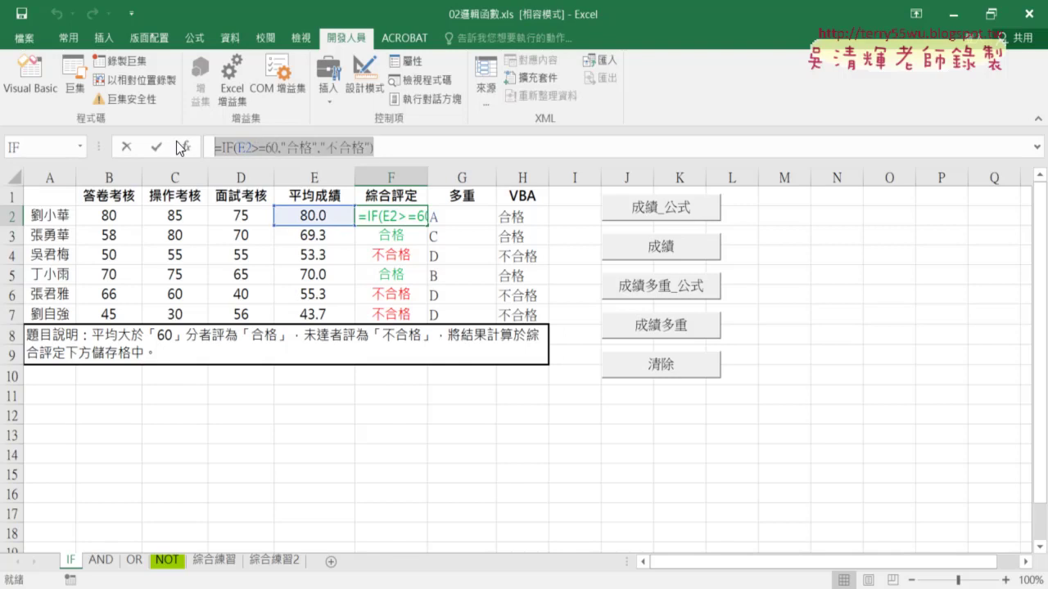
{"action": "right_click", "coordinate": [260, 148]}
{"action": "left_click", "coordinate": [295, 175]}
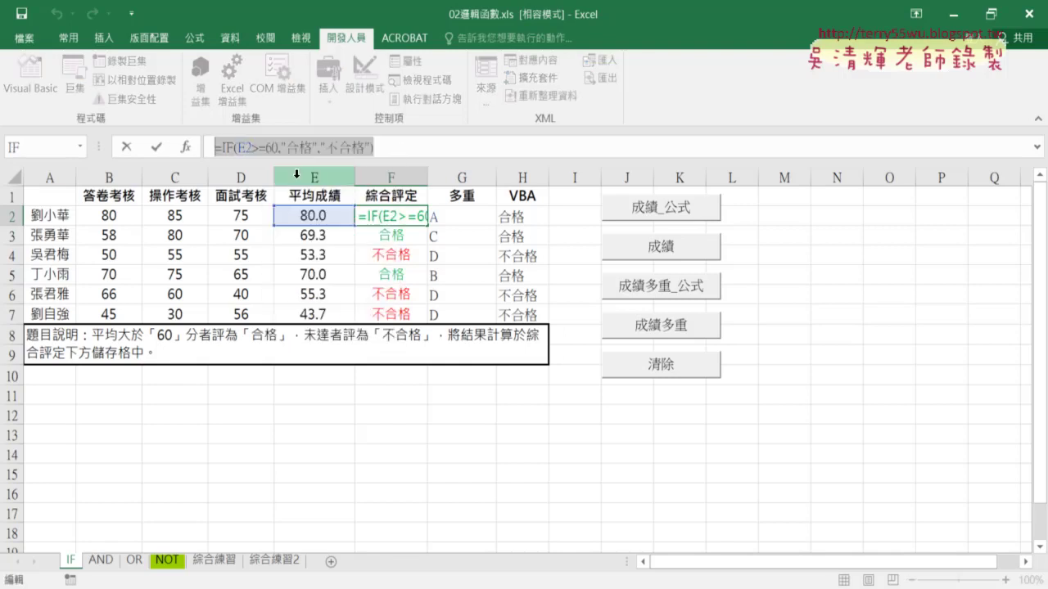
{"action": "left_click", "coordinate": [125, 147]}
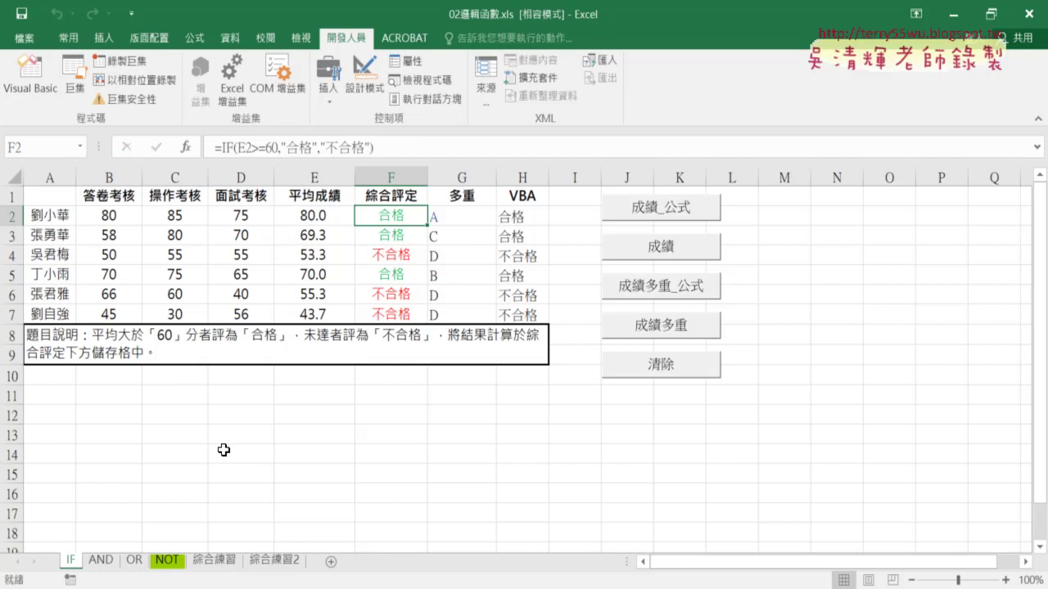
Paste the formula into Notepad, replace every " with "", and copy the result.
{"action": "key", "text": "alt+Tab"}
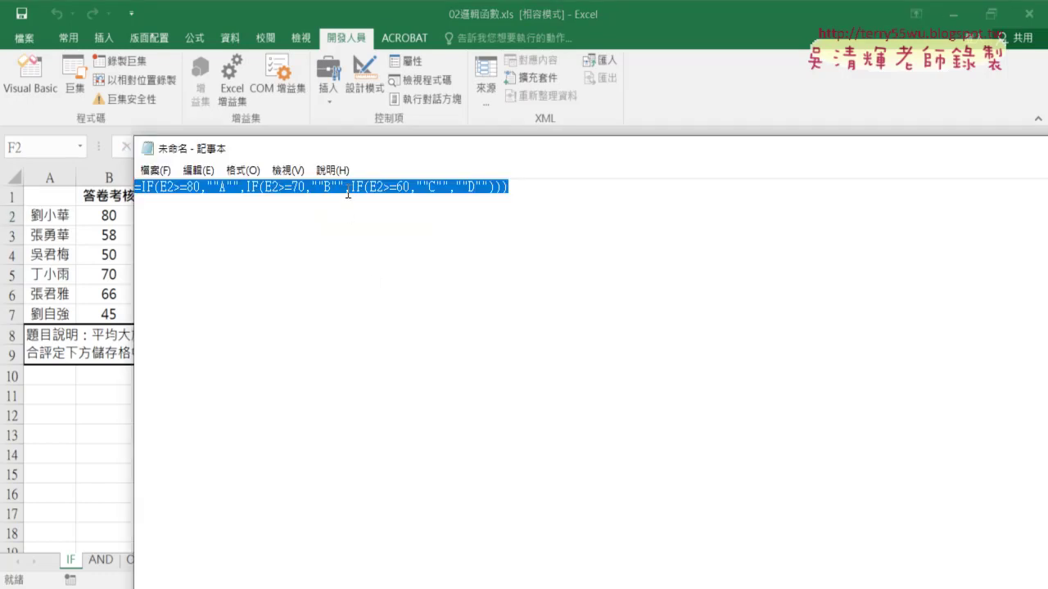
{"action": "right_click", "coordinate": [348, 193]}
{"action": "left_click", "coordinate": [385, 266]}
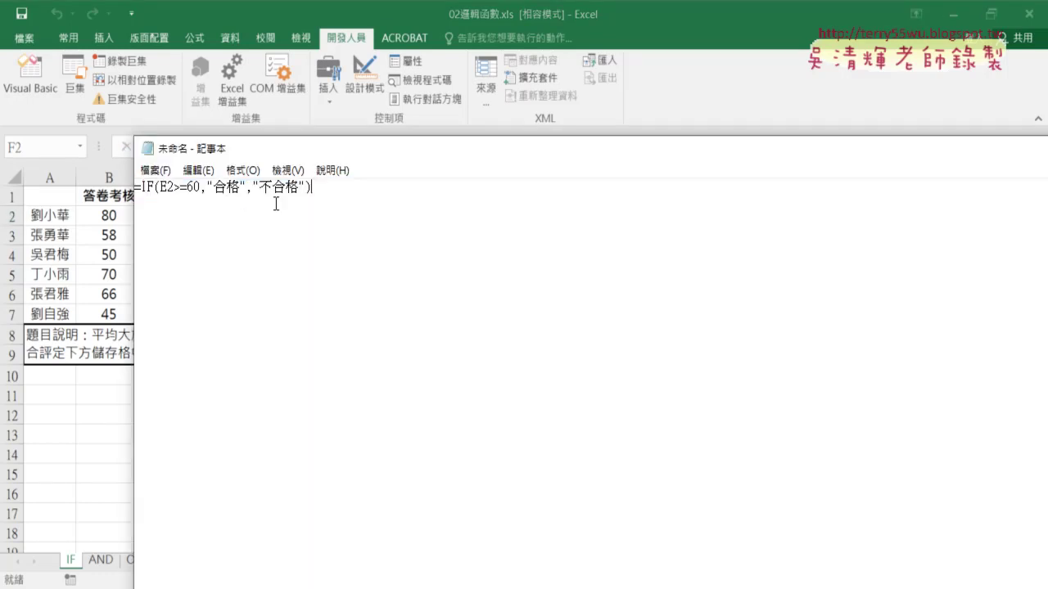
{"action": "left_click", "coordinate": [195, 170]}
{"action": "left_click", "coordinate": [296, 355]}
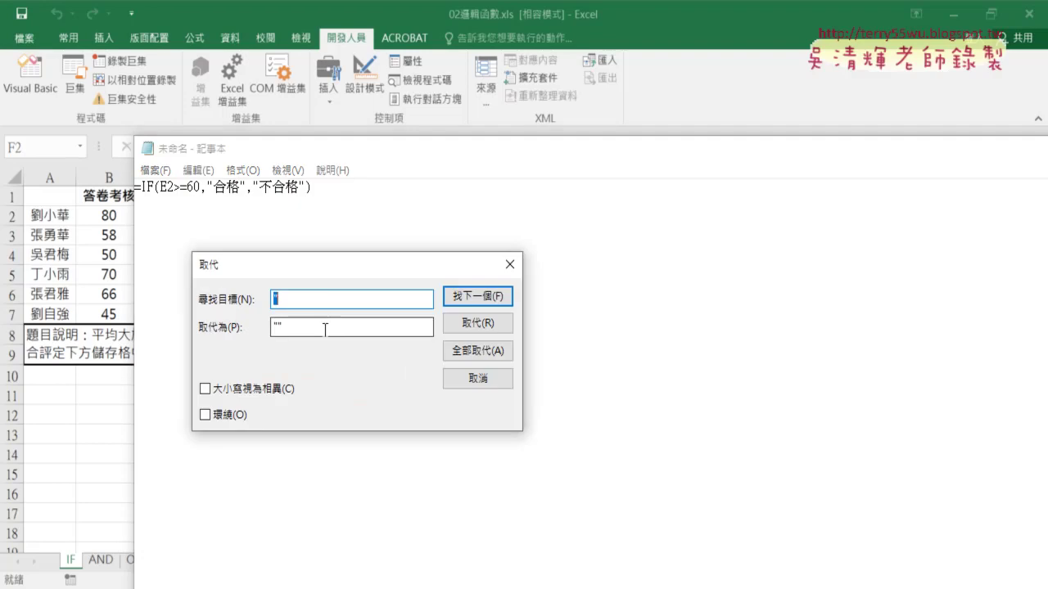
{"action": "left_click", "coordinate": [400, 300]}
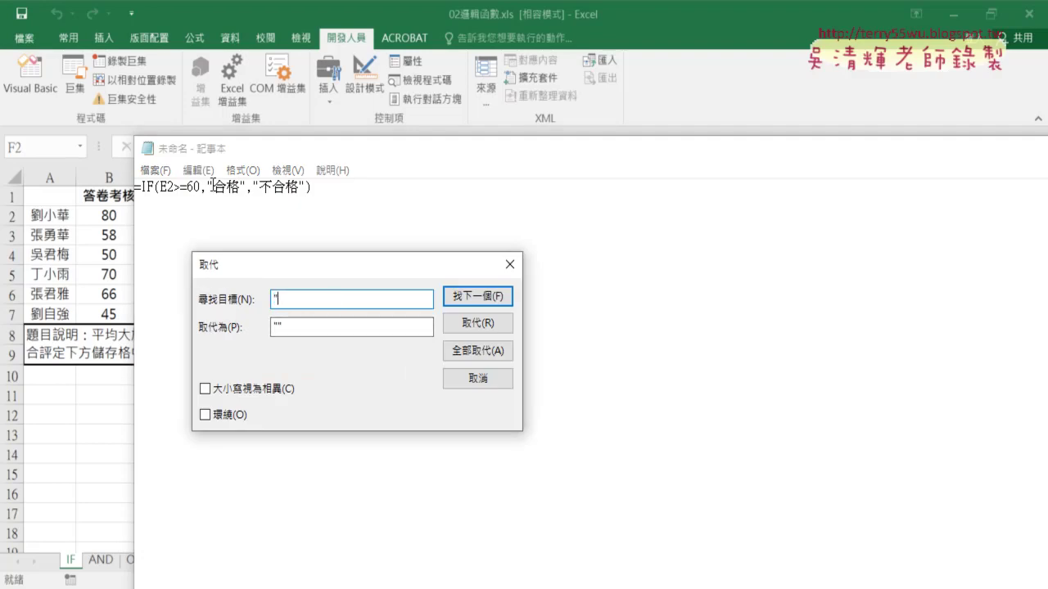
{"action": "left_click", "coordinate": [477, 350]}
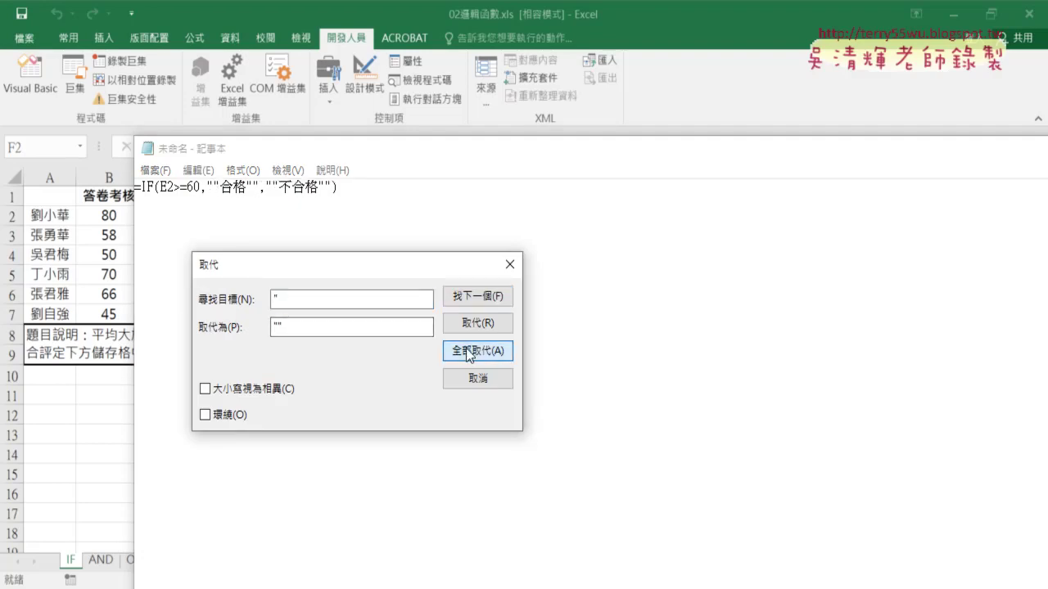
{"action": "left_click", "coordinate": [468, 378]}
{"action": "left_click_drag", "start_coordinate": [338, 187], "coordinate": [137, 195]}
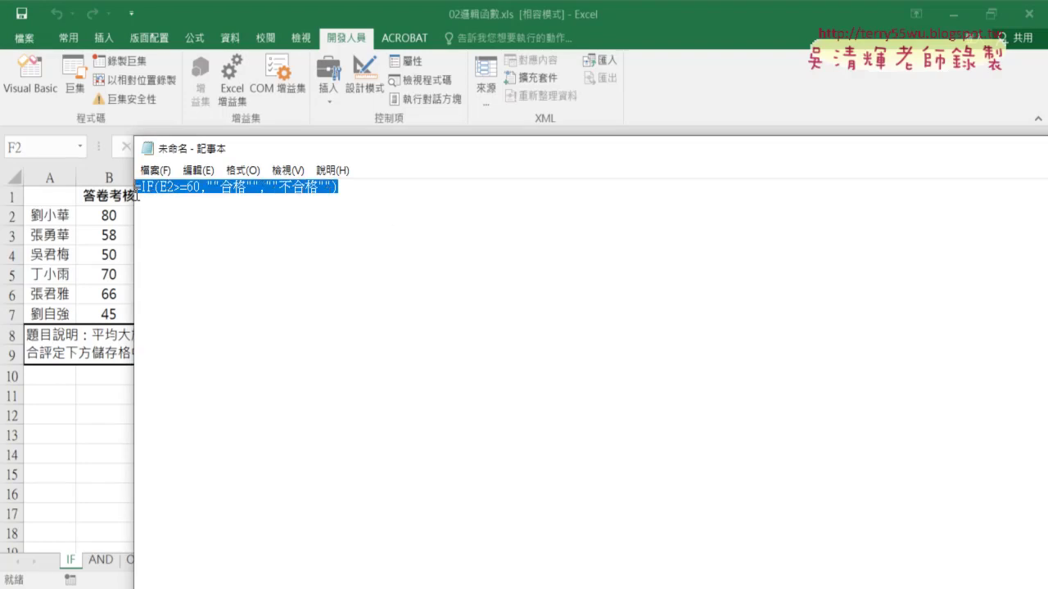
{"action": "right_click", "coordinate": [199, 189]}
{"action": "left_click", "coordinate": [237, 246]}
Paste the quote-doubled IF formula as the string assigned to Cells(i, "H") in the macro.
{"action": "left_click", "coordinate": [328, 524]}
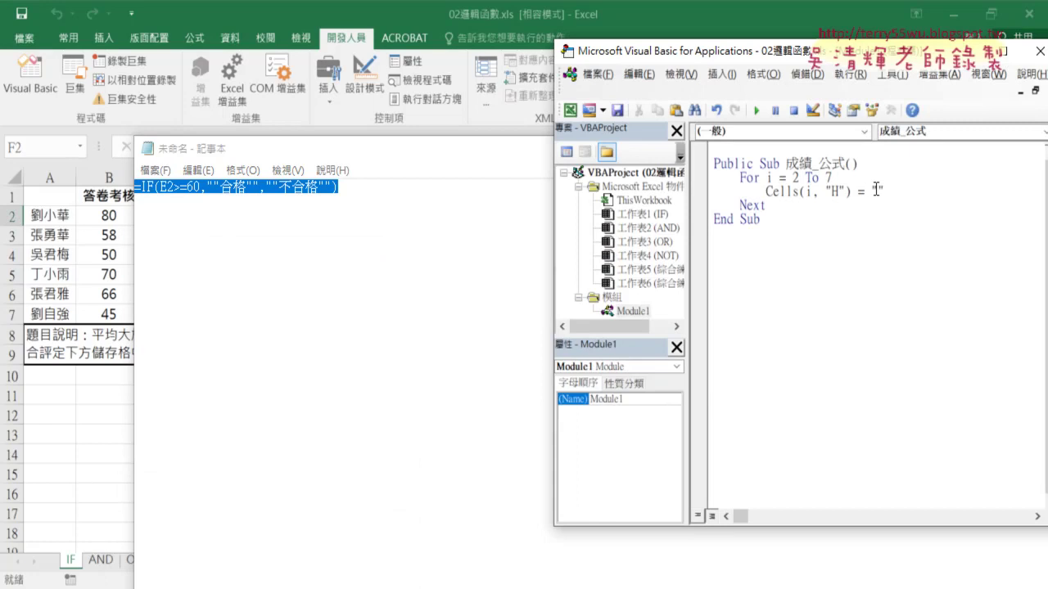
{"action": "left_click_drag", "start_coordinate": [871, 190], "coordinate": [885, 191]}
{"action": "type", "text": "\""}
{"action": "key", "text": "ctrl+v"}
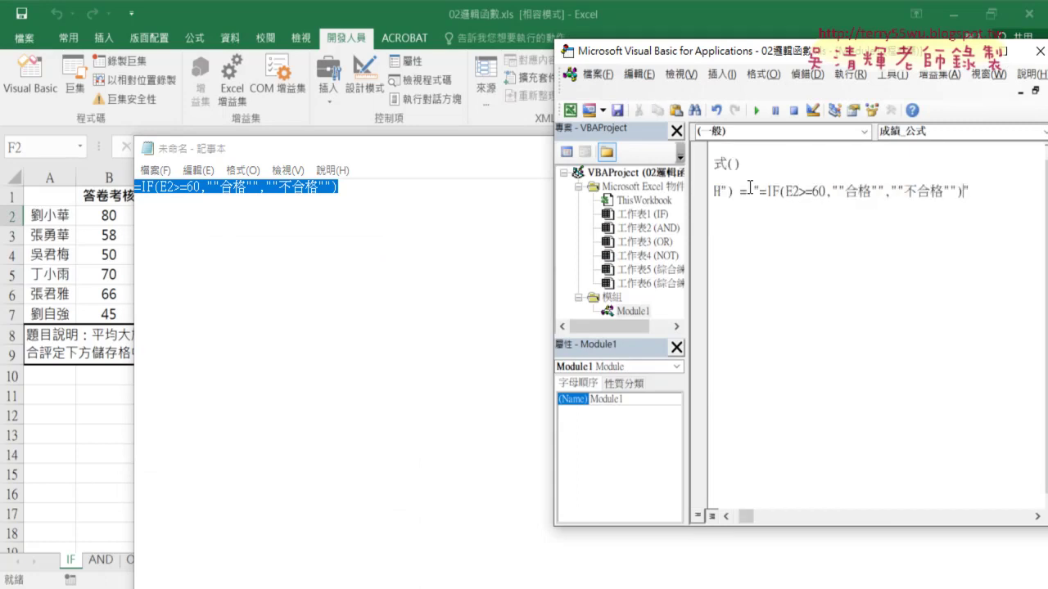
{"action": "left_click", "coordinate": [532, 144]}
{"action": "left_click_drag", "start_coordinate": [938, 156], "coordinate": [836, 152]}
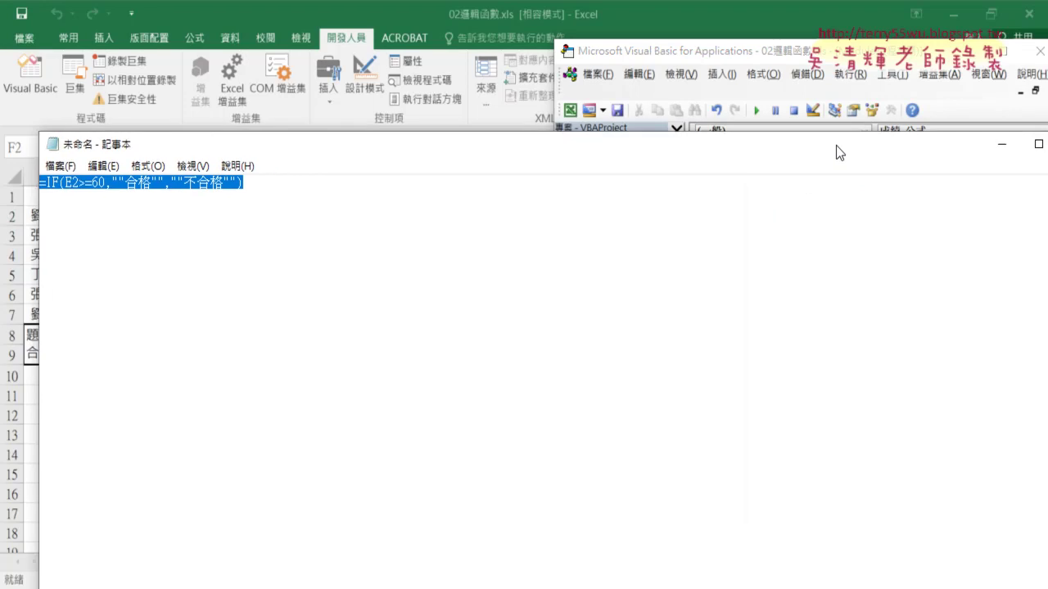
{"action": "left_click", "coordinate": [1001, 145]}
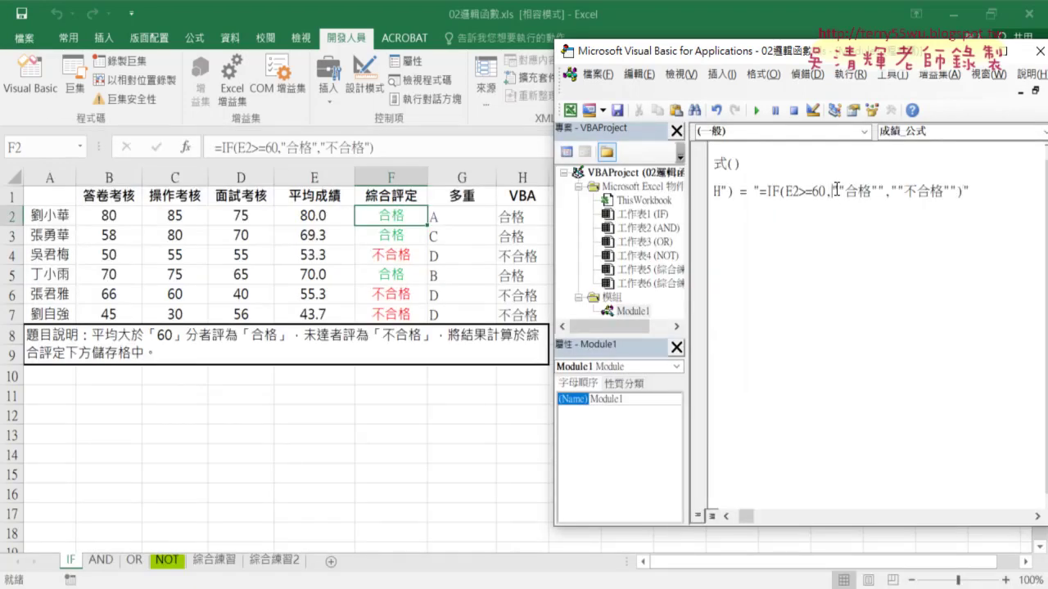
{"action": "left_click_drag", "start_coordinate": [748, 518], "coordinate": [741, 518]}
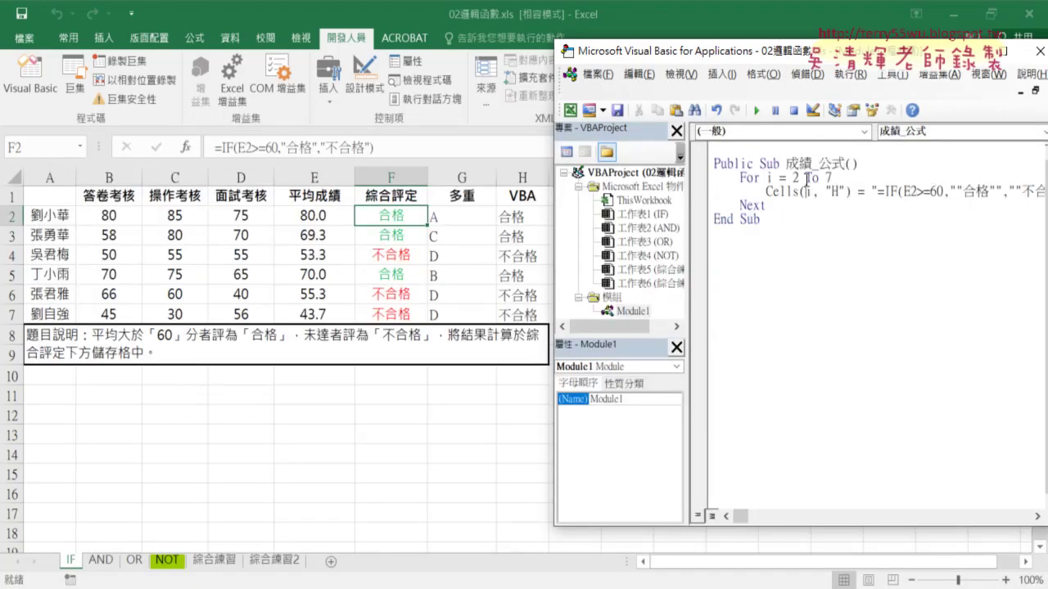
Run the macro with F5 and check the formulas written into H3, H4 and H5.
{"action": "key", "text": "F5"}
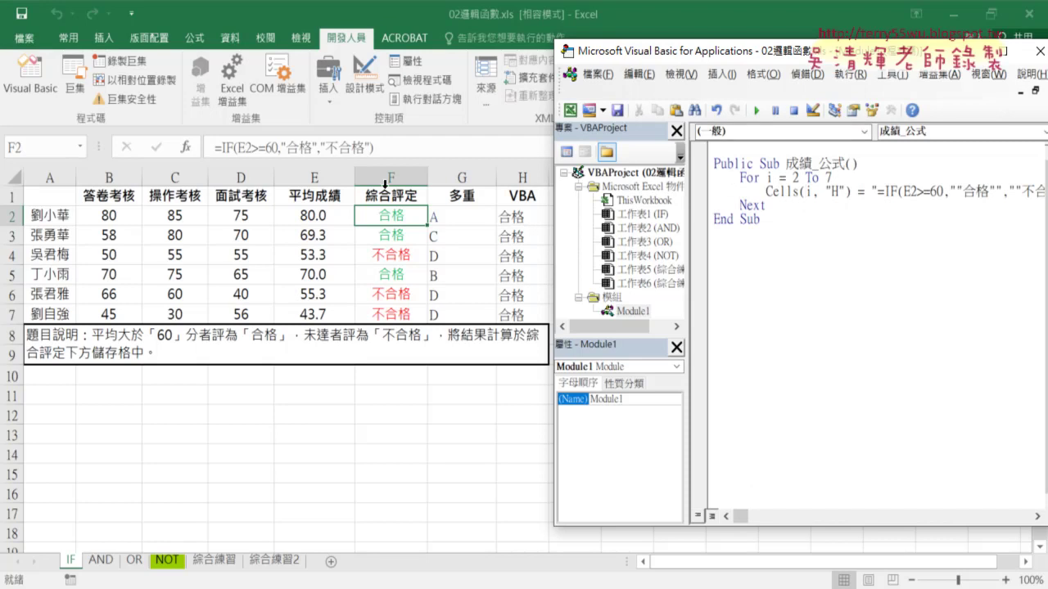
{"action": "left_click", "coordinate": [512, 215]}
{"action": "left_click", "coordinate": [517, 235]}
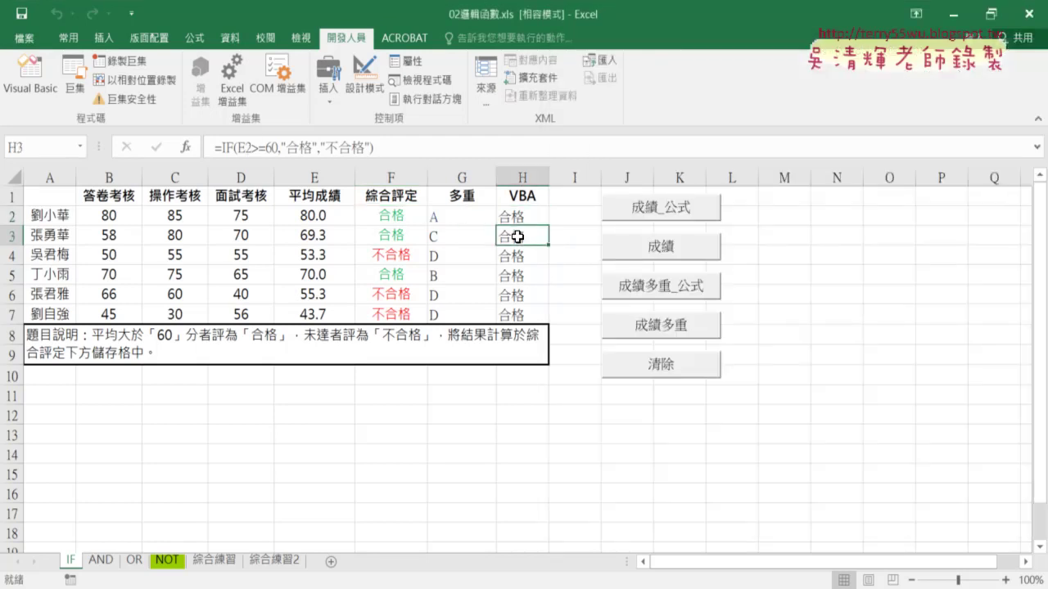
{"action": "left_click", "coordinate": [520, 255]}
{"action": "left_click", "coordinate": [522, 274]}
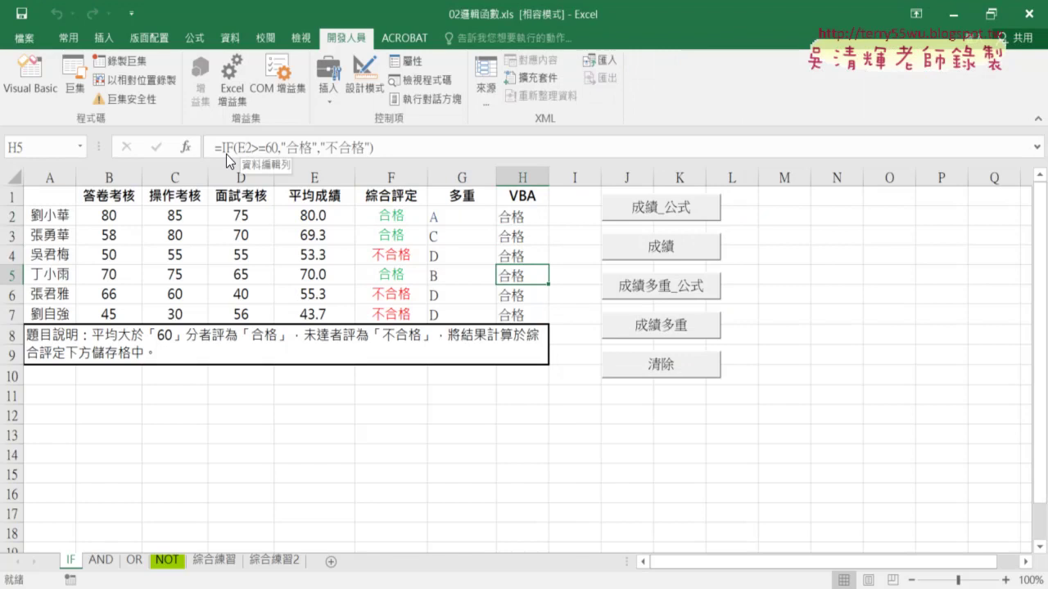
{"action": "left_click", "coordinate": [50, 91]}
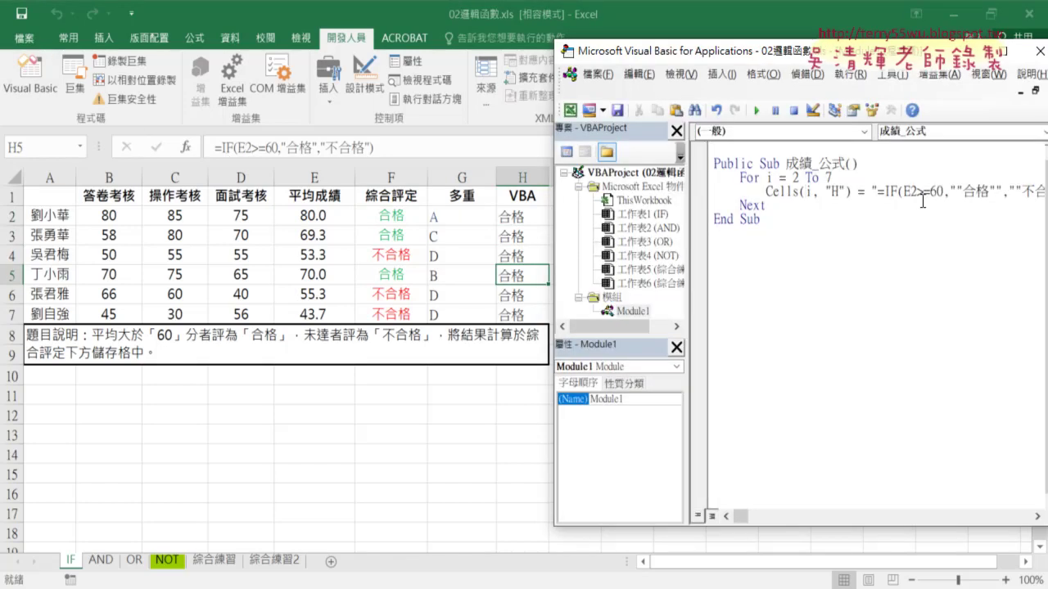
Change E2 in the formula string to E" & i & " so each row references its own average.
{"action": "left_click_drag", "start_coordinate": [836, 56], "coordinate": [809, 56]}
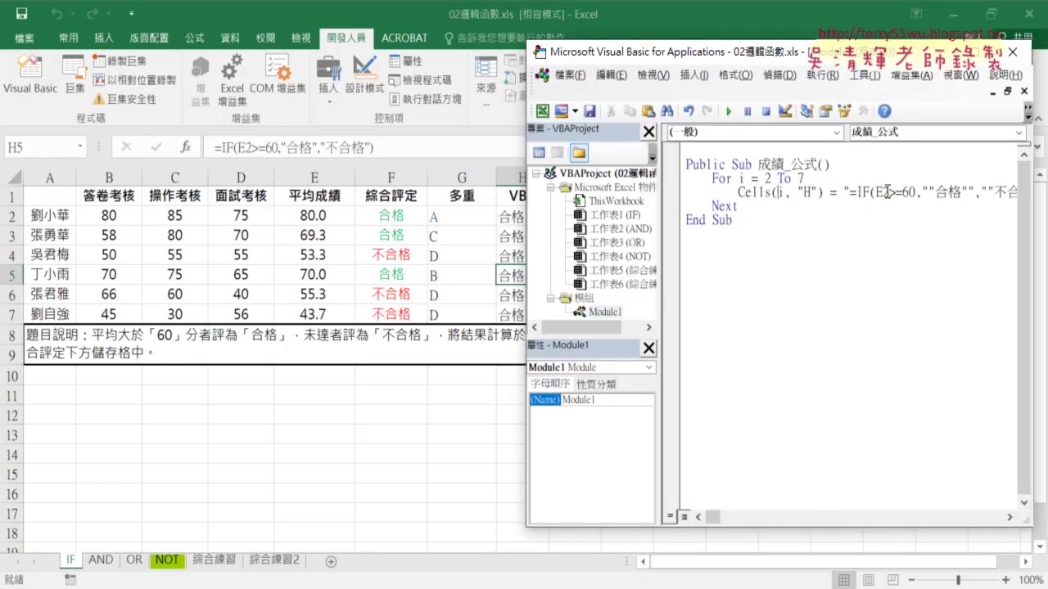
{"action": "left_click_drag", "start_coordinate": [881, 192], "coordinate": [891, 192]}
{"action": "type", "text": "\"\""}
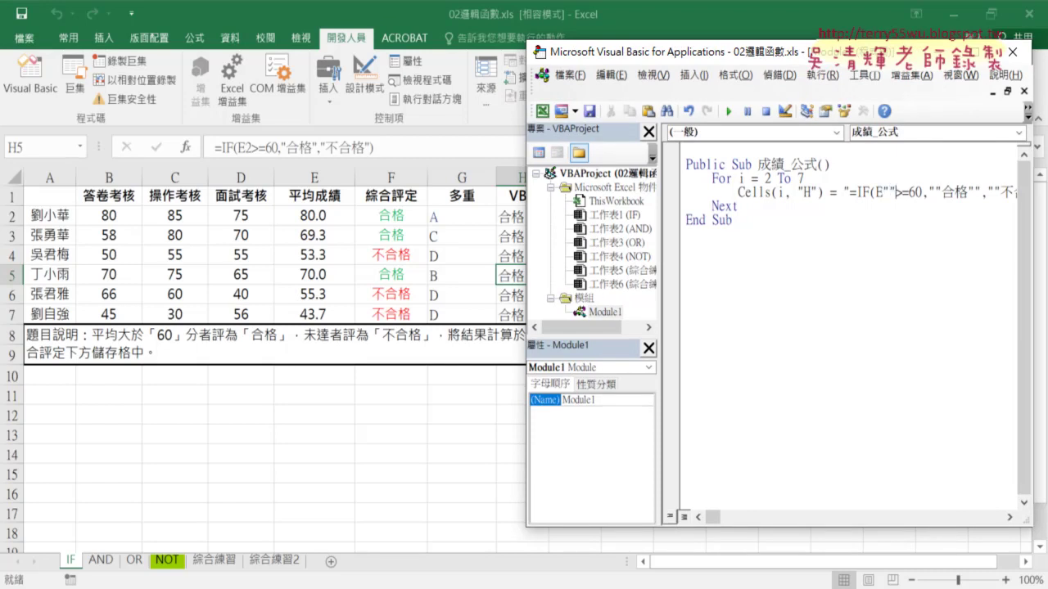
{"action": "key", "text": "Left"}
{"action": "type", "text": "&&"}
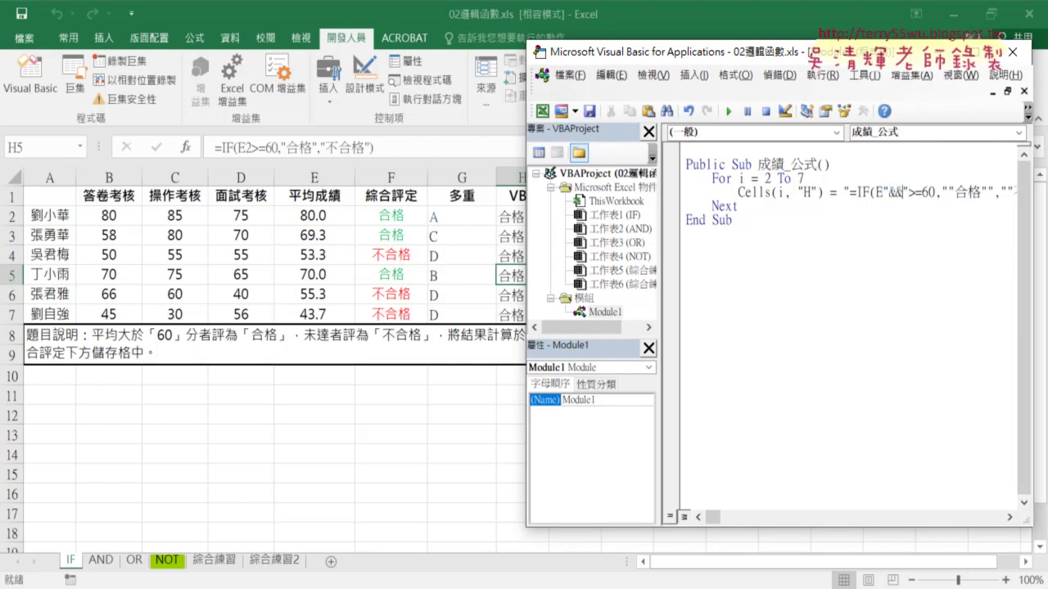
{"action": "type", "text": "i"}
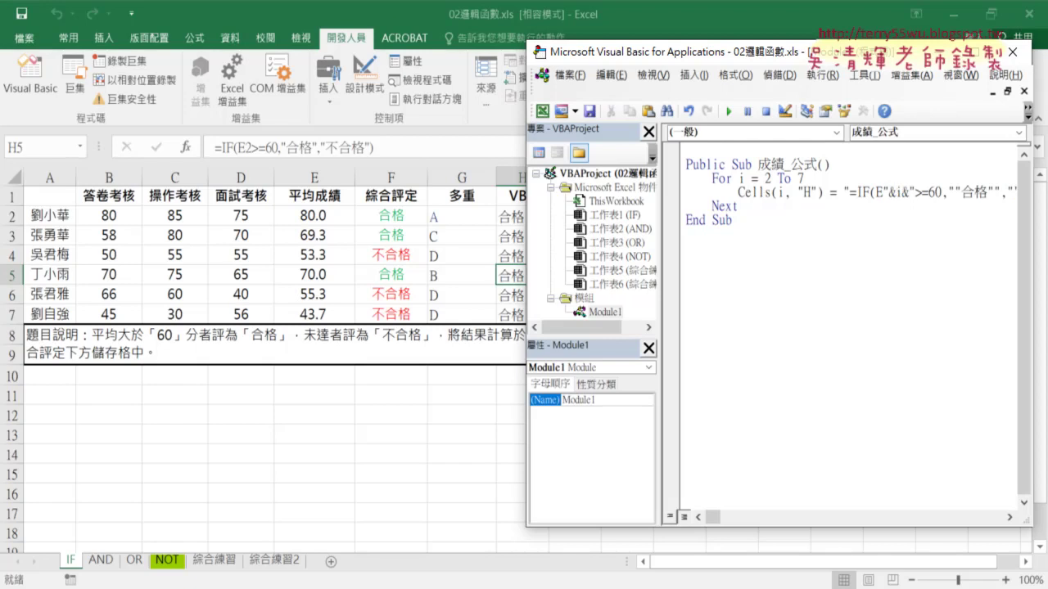
{"action": "key", "text": "Left"}
{"action": "key", "text": "Left"}
{"action": "key", "text": "Right"}
{"action": "key", "text": "Right"}
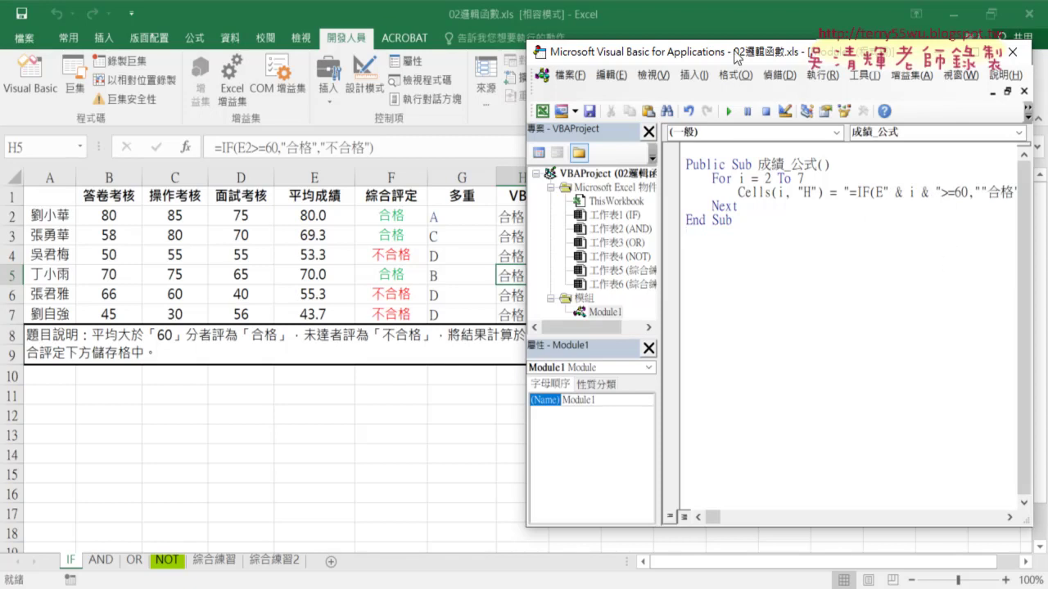
Run the corrected 成績_公式 macro from the toolbar.
{"action": "left_click_drag", "start_coordinate": [738, 57], "coordinate": [753, 58]}
{"action": "left_click", "coordinate": [786, 193]}
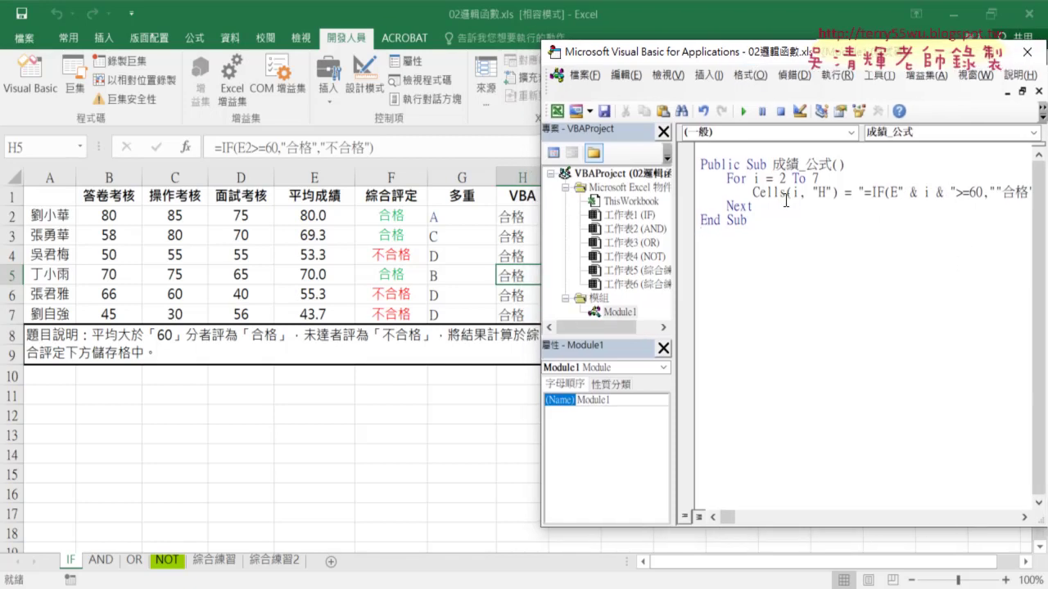
{"action": "left_click", "coordinate": [744, 111]}
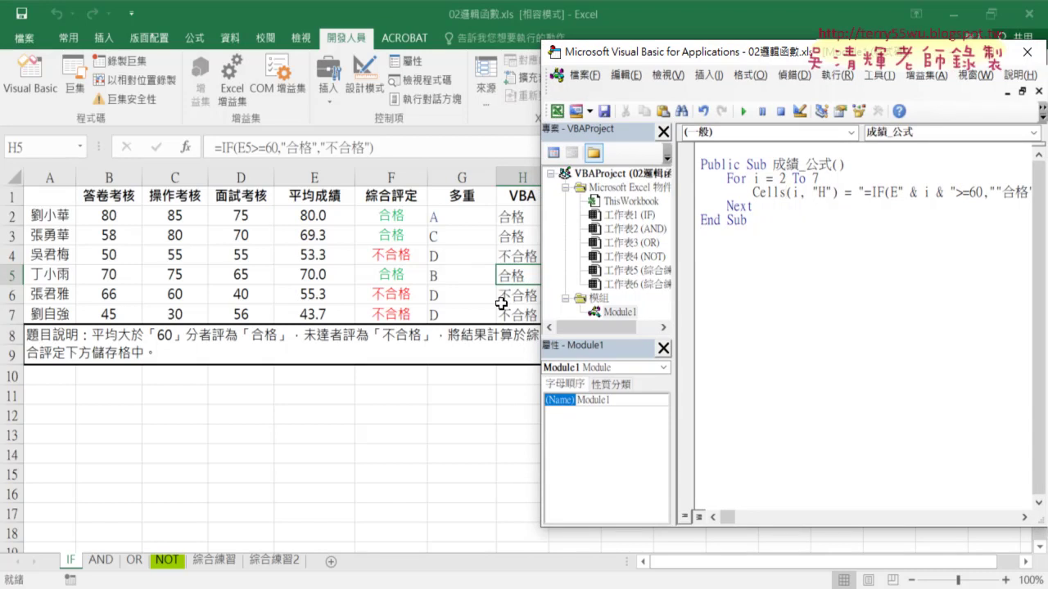